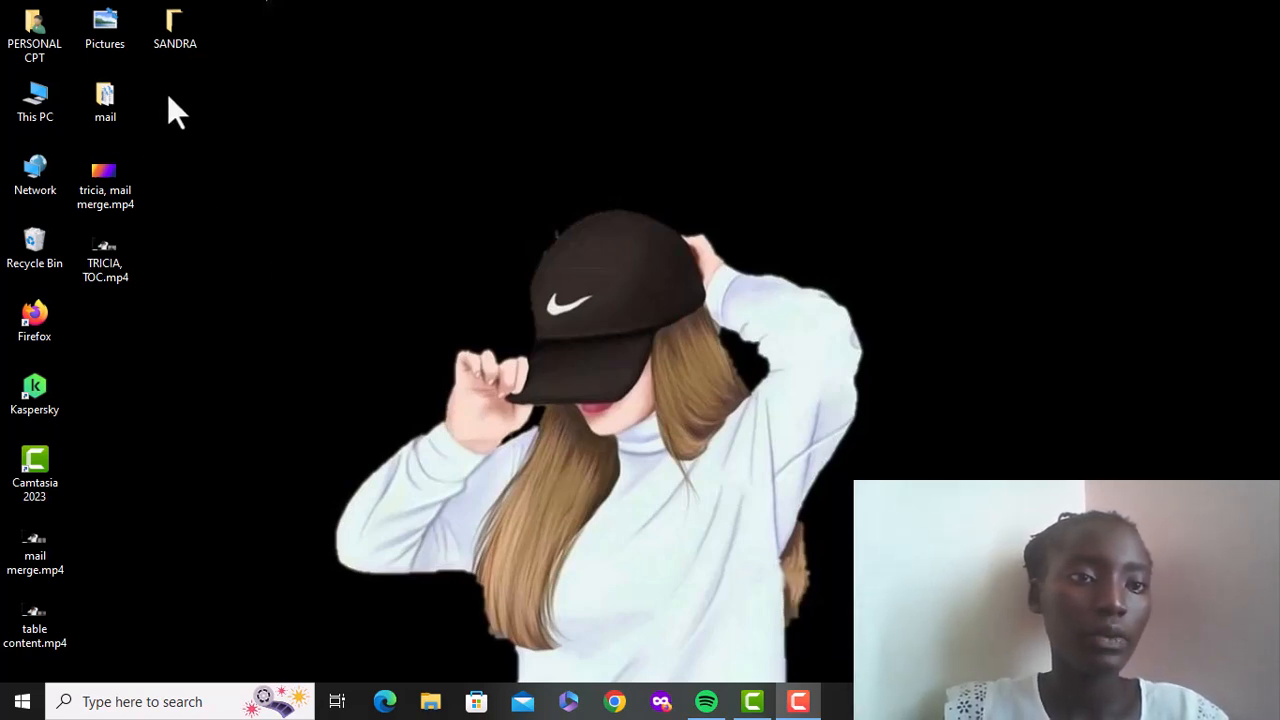
Open TABLE FOR MAIL.docx from the Assignment subfolder of the desktop folder and dismiss the Office activation notice
double_click(184, 40)
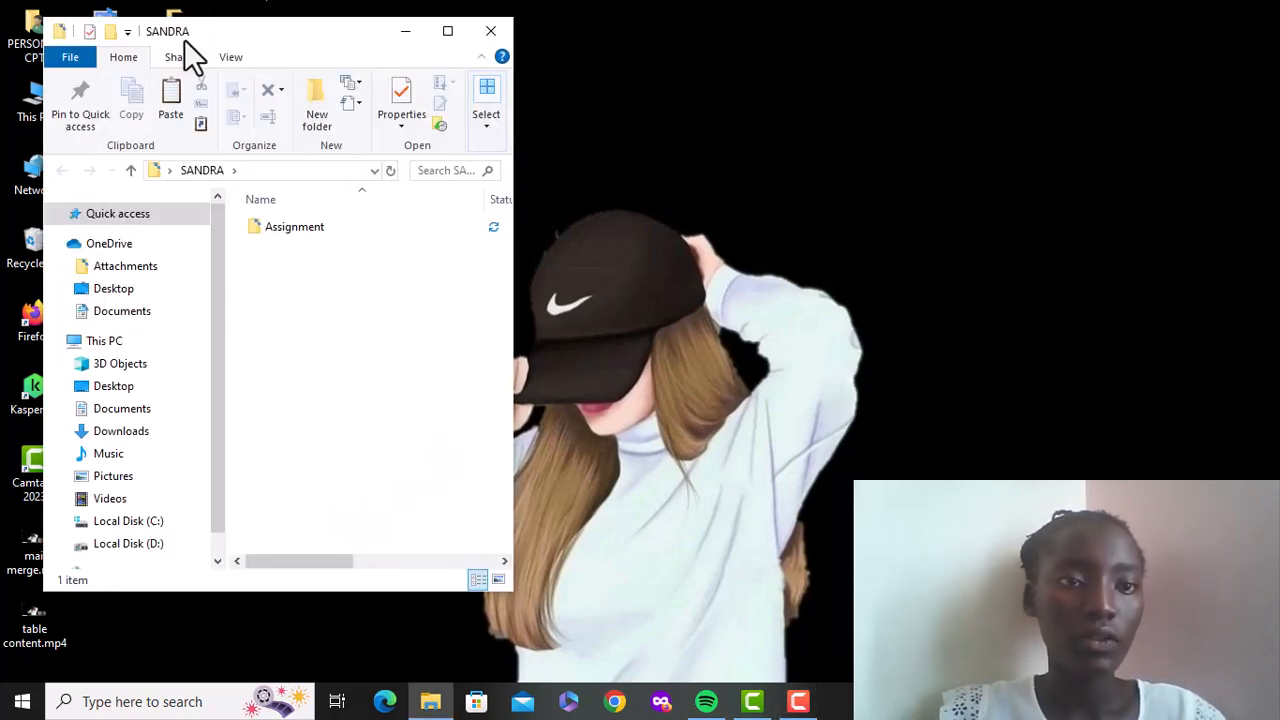
left_click(351, 222)
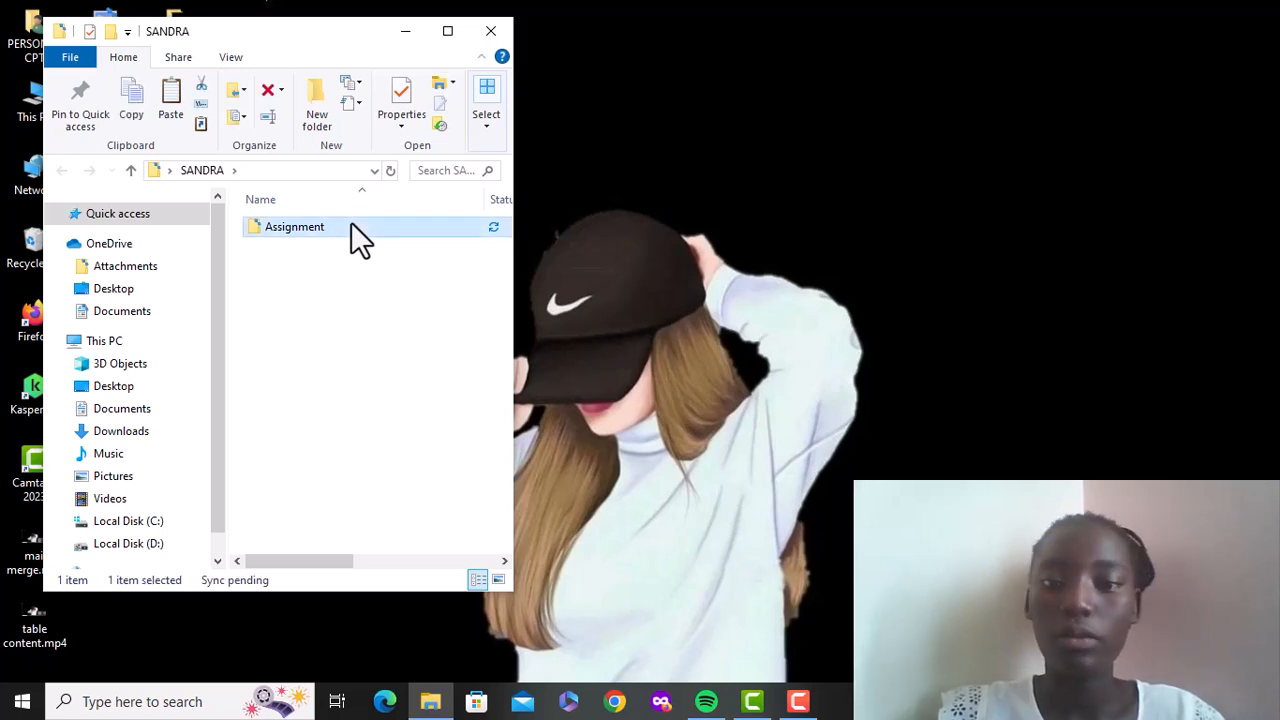
double_click(351, 226)
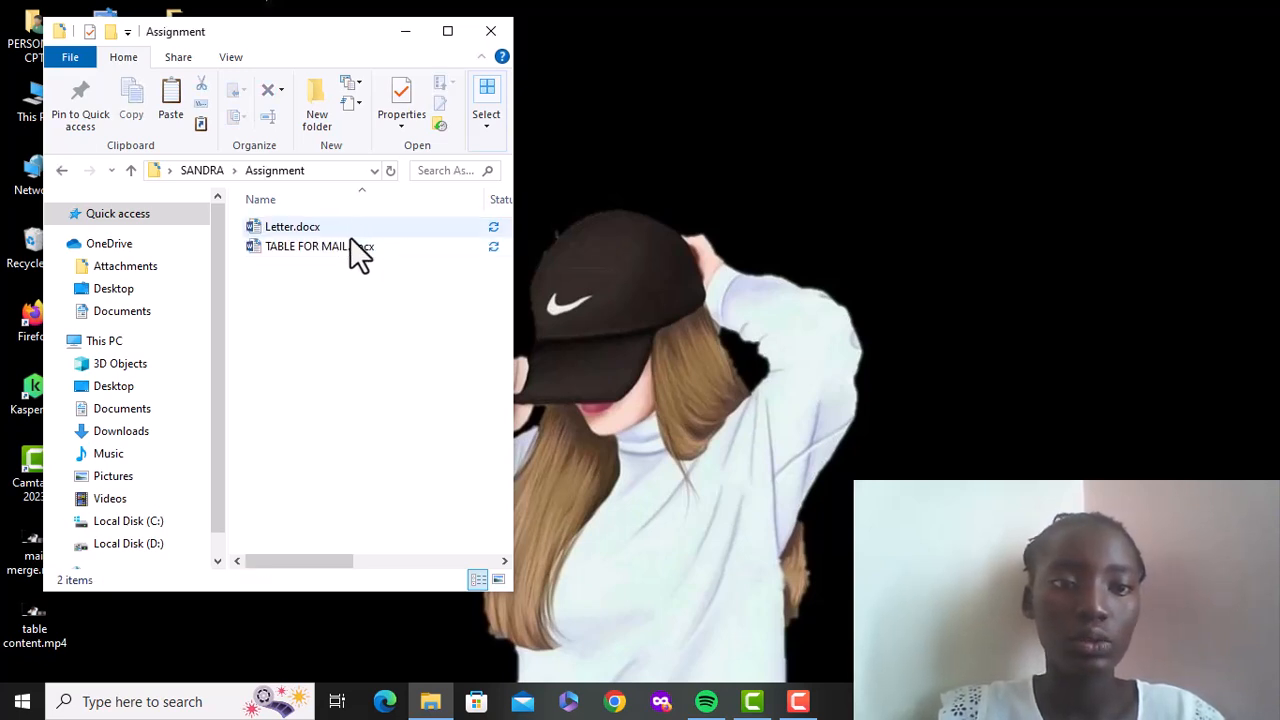
left_click(348, 244)
double_click(349, 246)
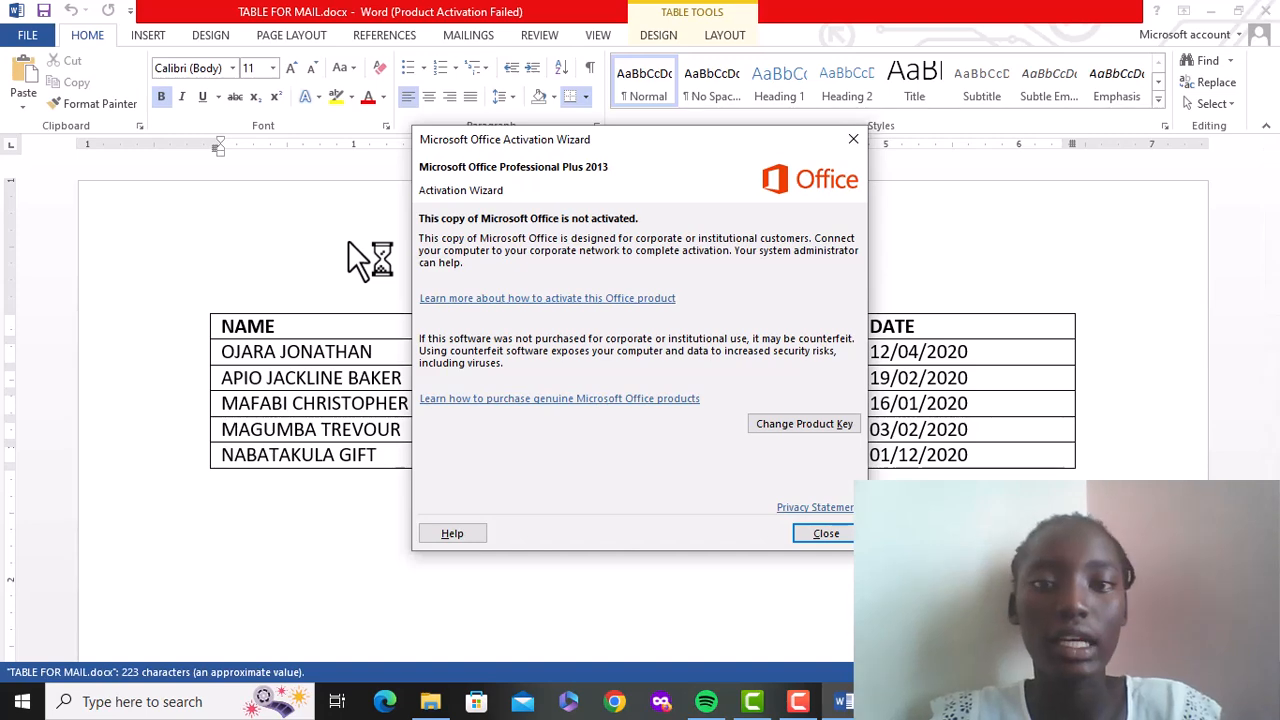
left_click(853, 139)
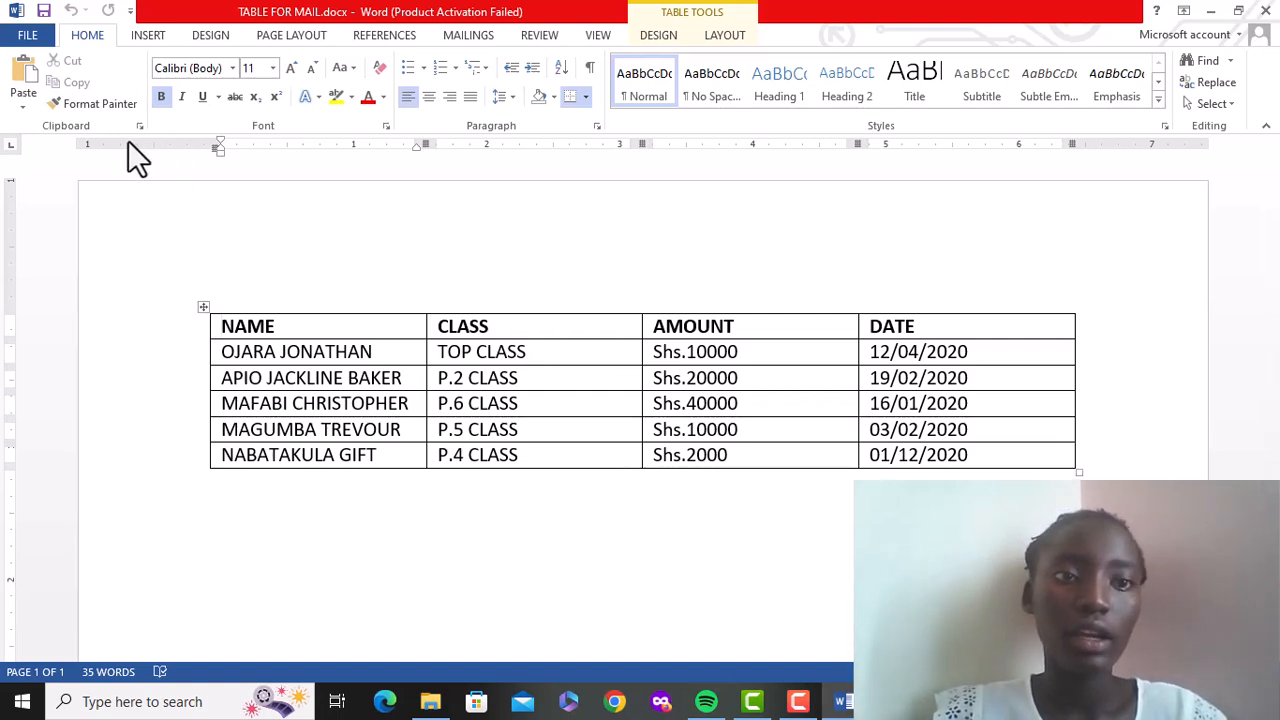
left_click(146, 35)
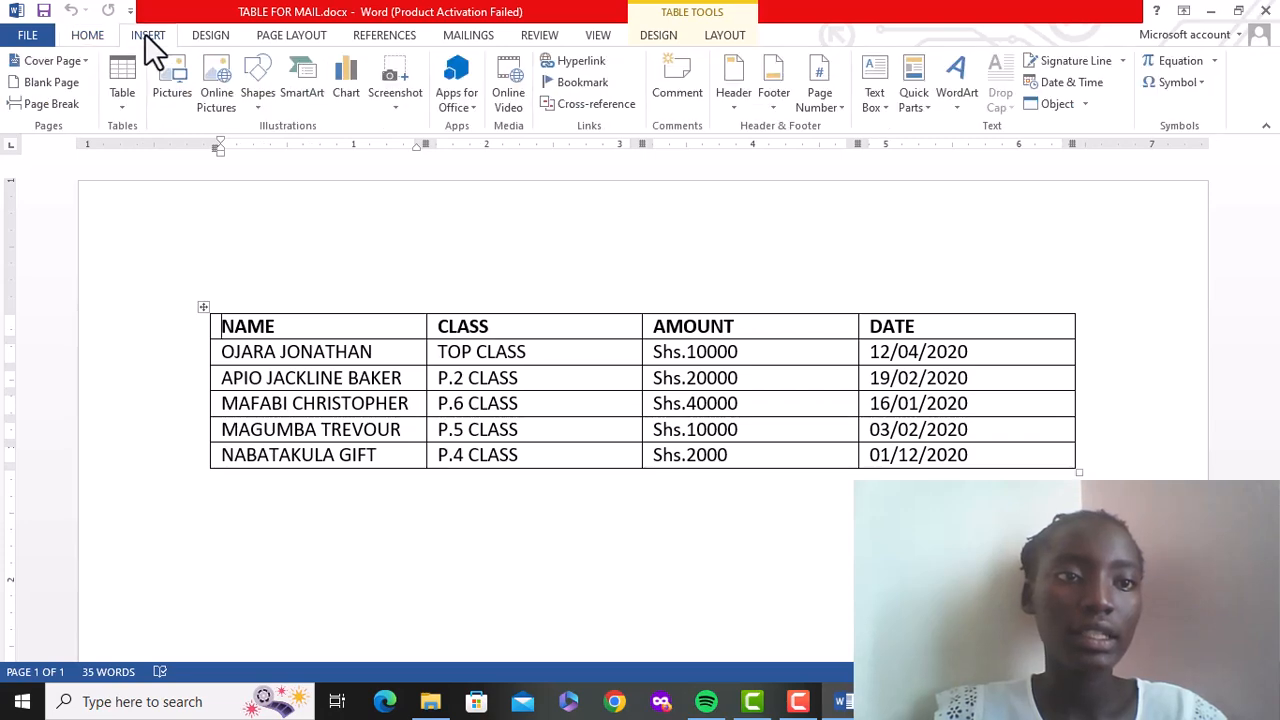
left_click(128, 95)
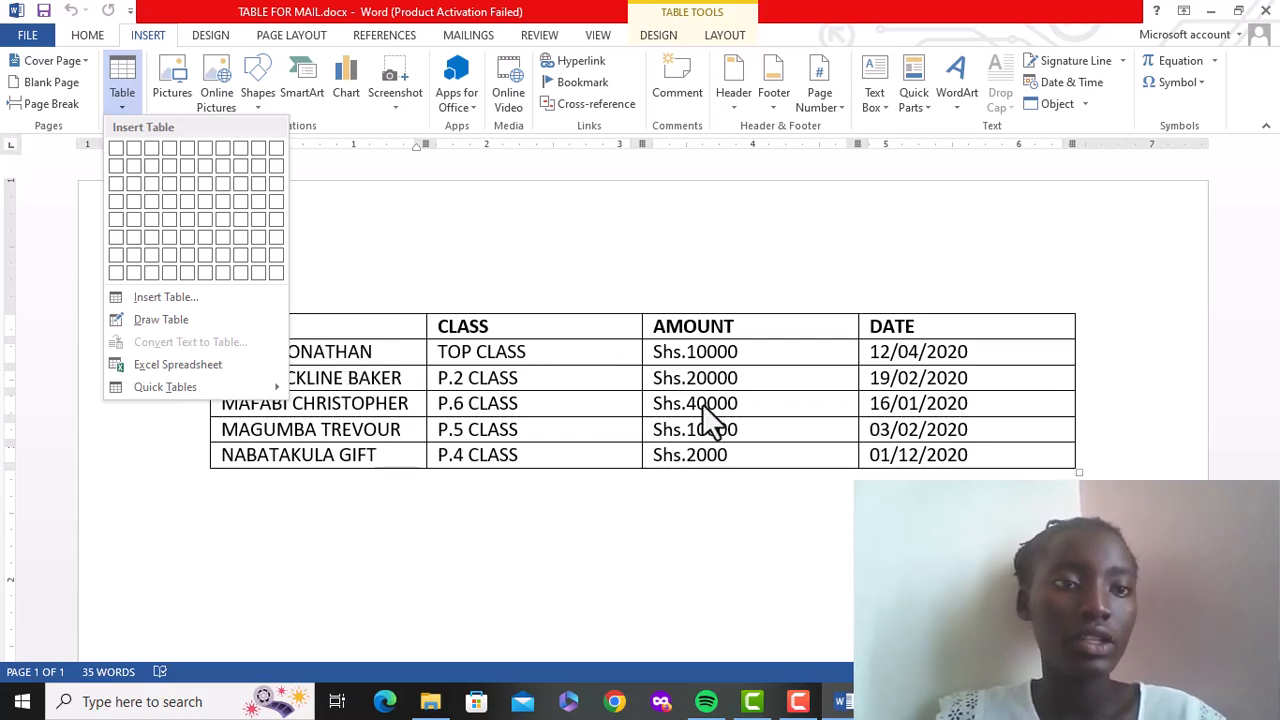
left_click(702, 256)
left_click(702, 245)
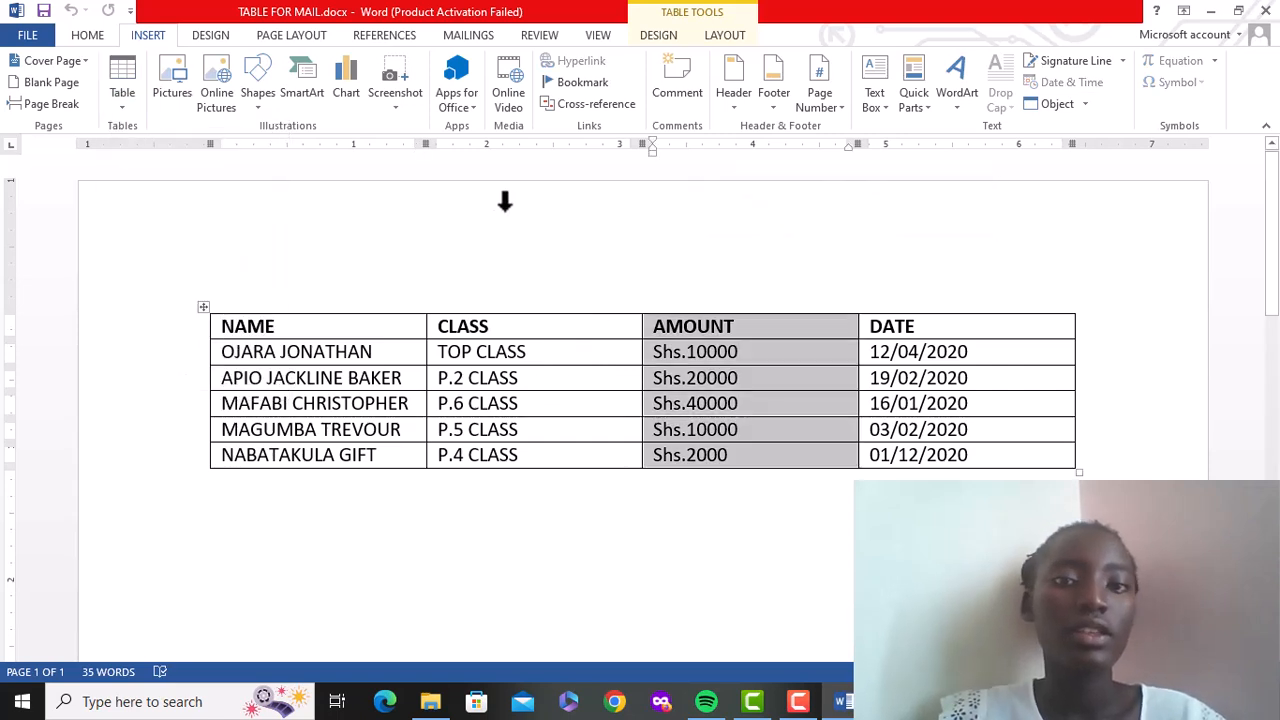
left_click(490, 200)
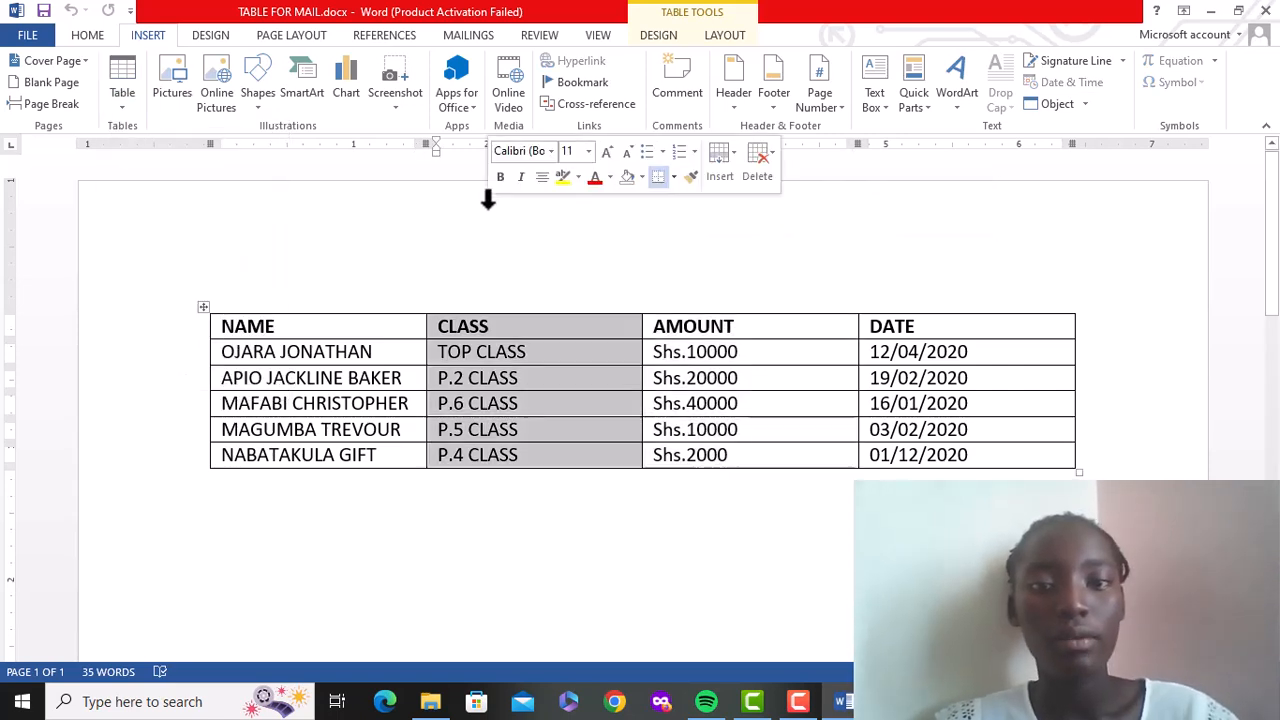
left_click(235, 240)
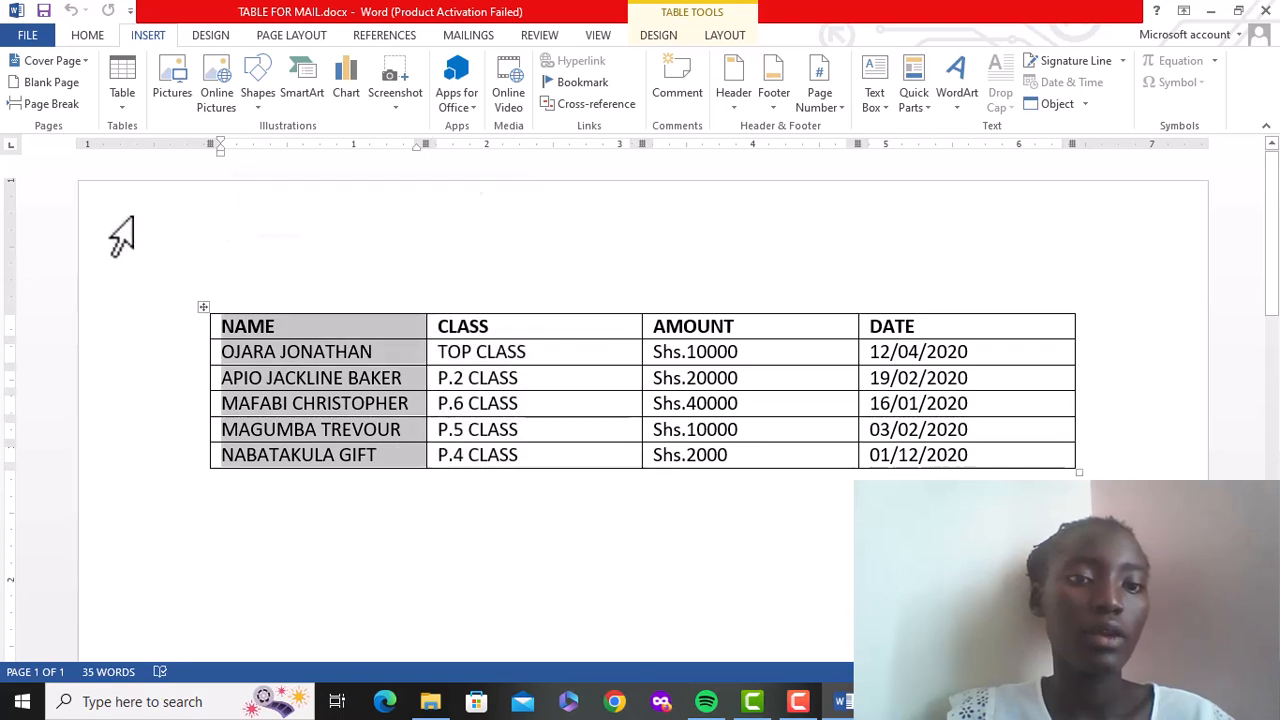
double_click(100, 283)
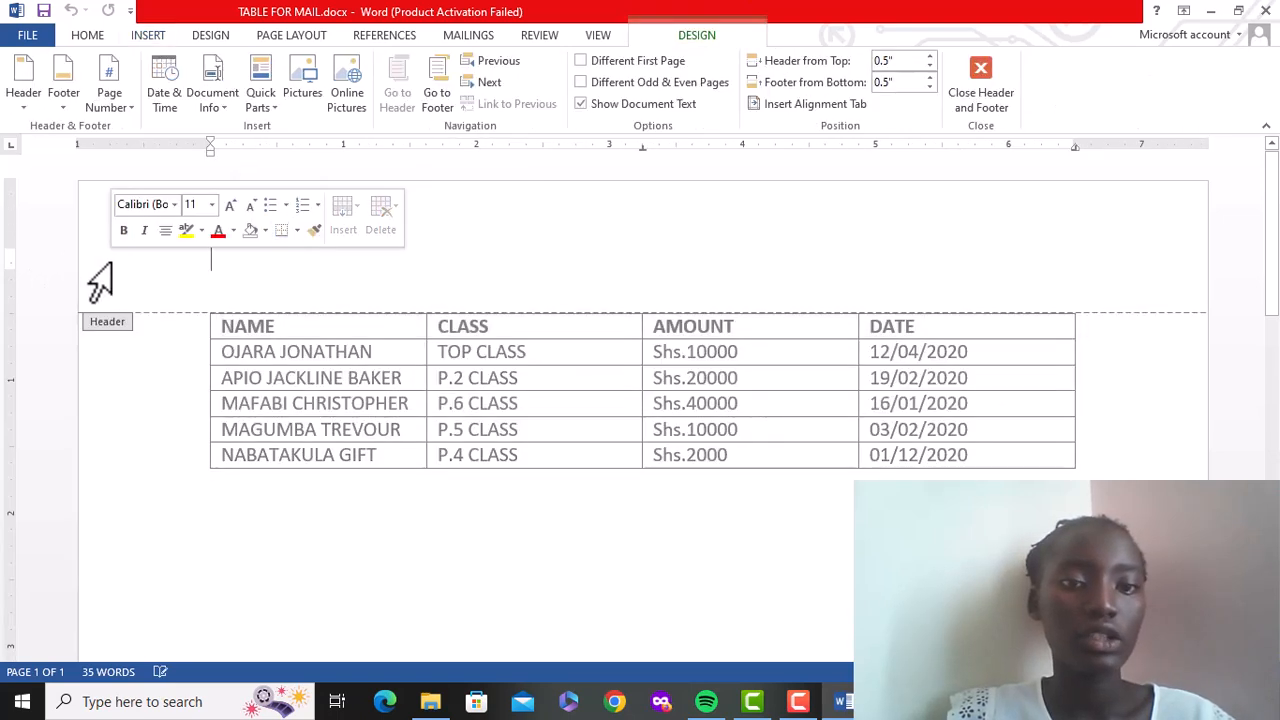
double_click(442, 250)
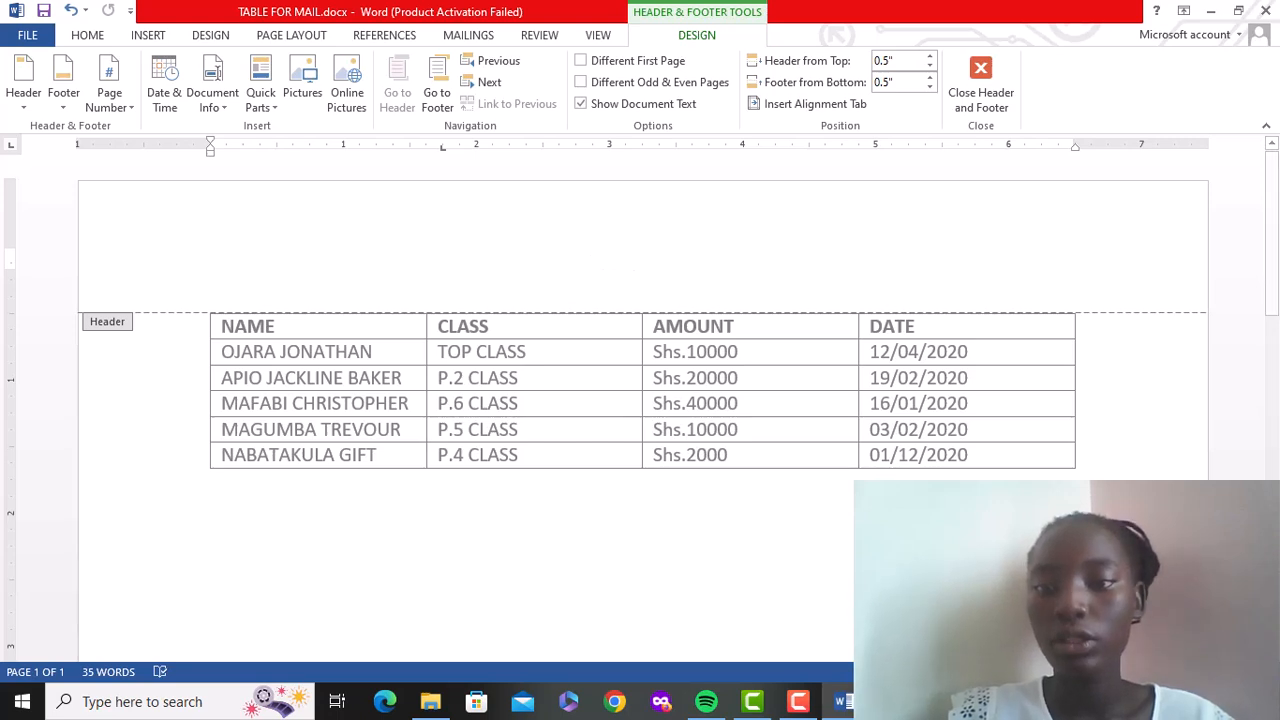
Exit header editing and close TABLE FOR MAIL.docx, saving its changes
key("Escape")
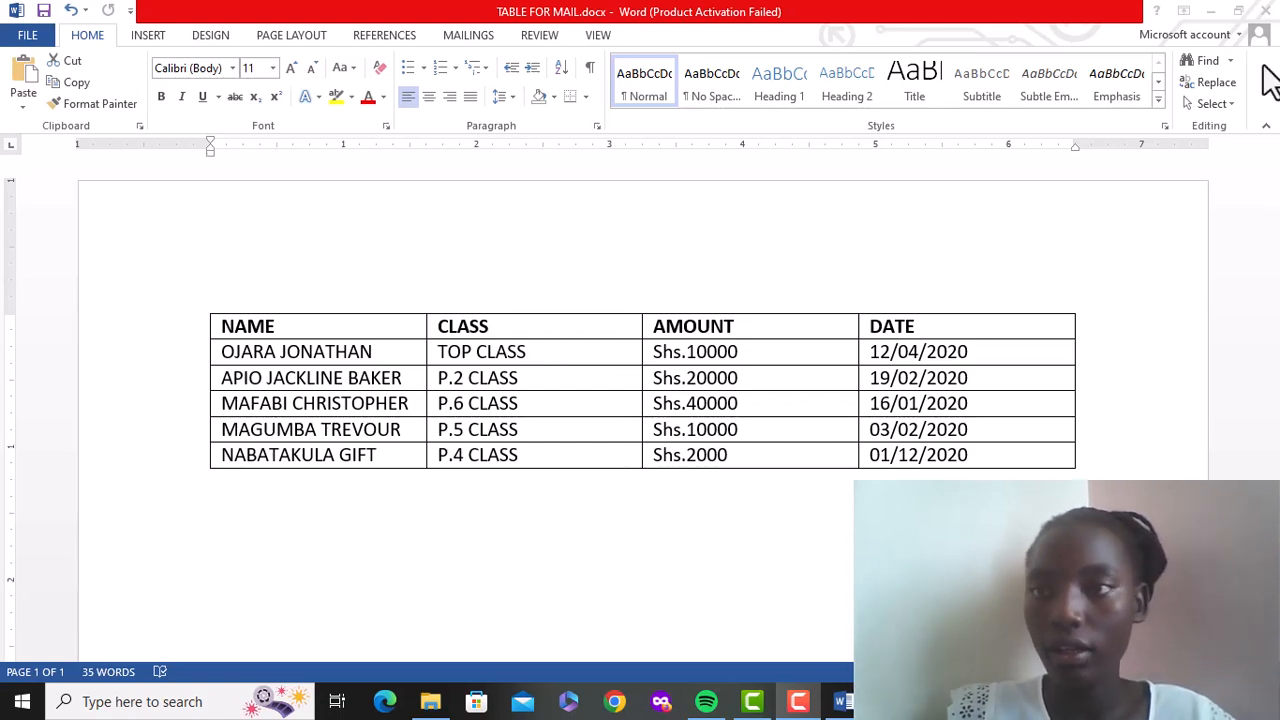
left_click(1265, 12)
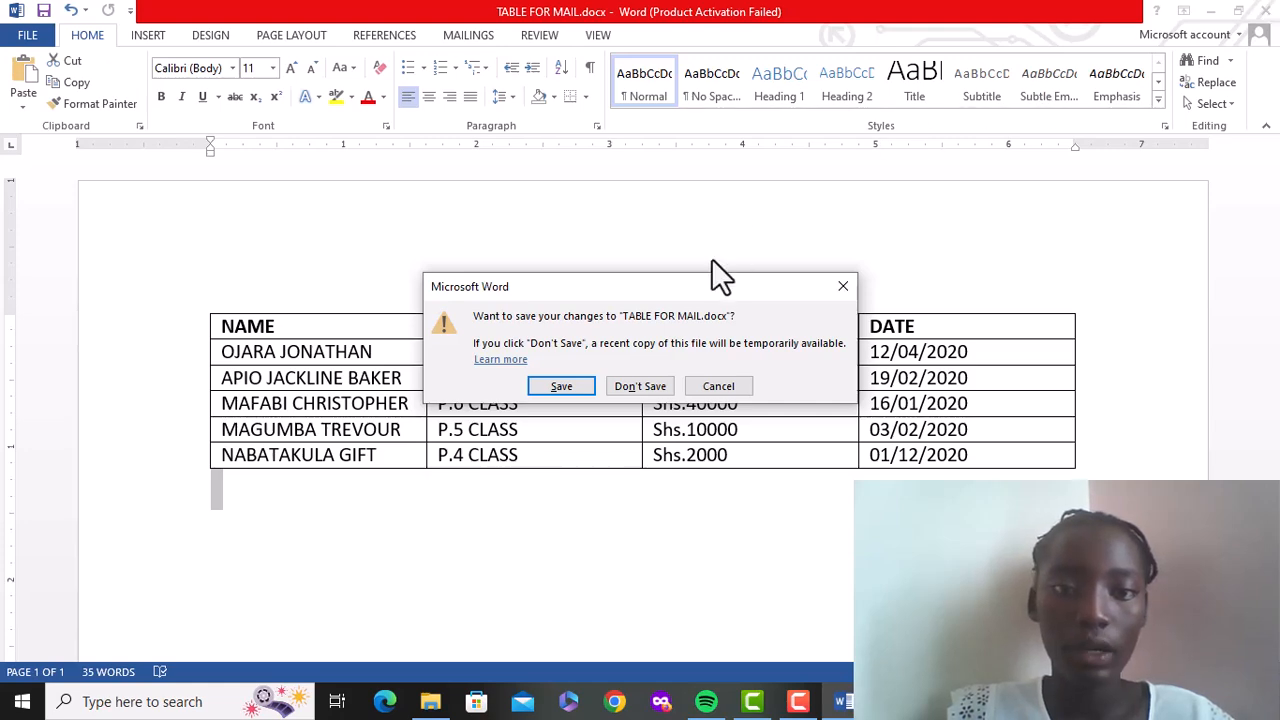
left_click(567, 393)
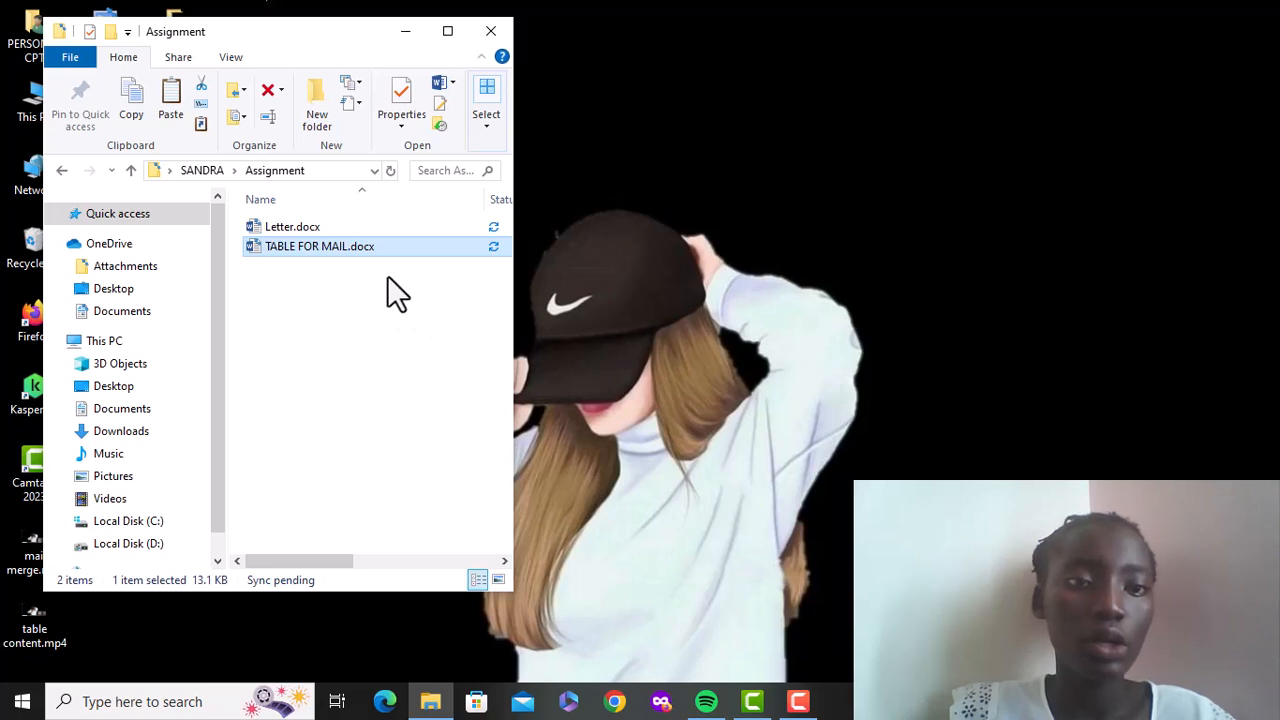
Open Letter.docx, dismiss the Office activation notice and read through the letter with its NAME, CLASS, DATE and AMOUNT placeholders
left_click(365, 226)
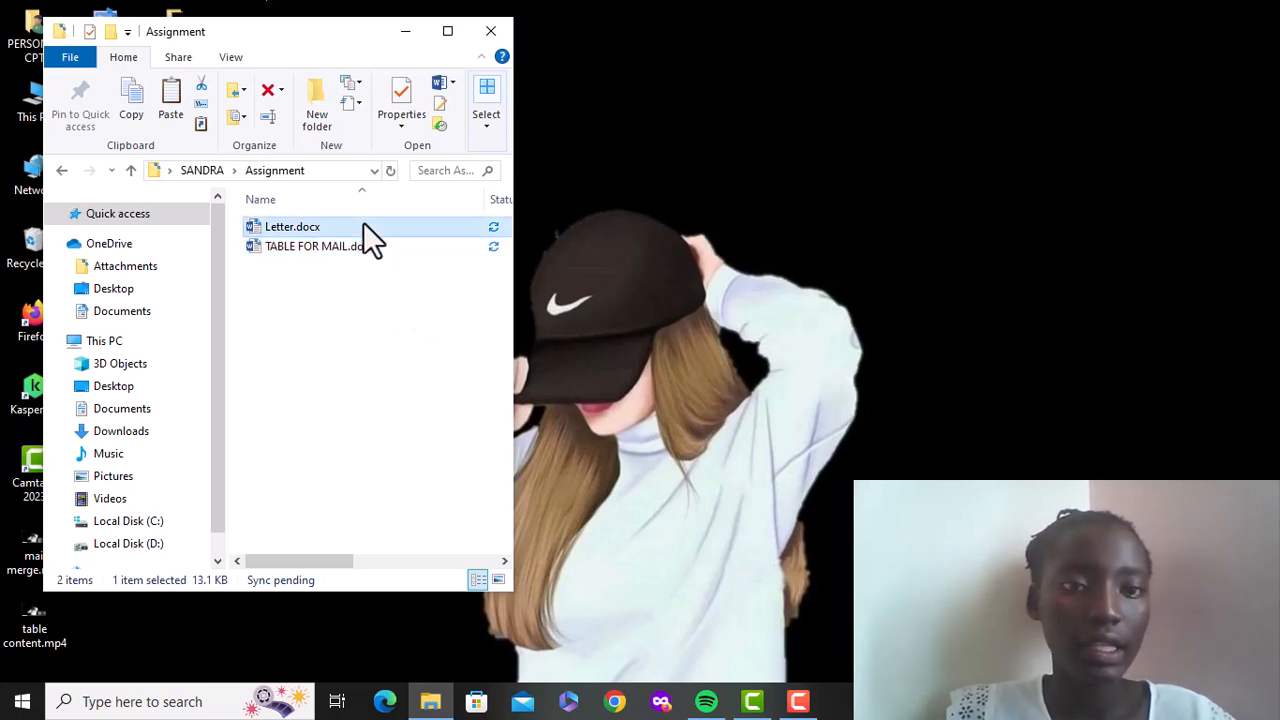
double_click(364, 225)
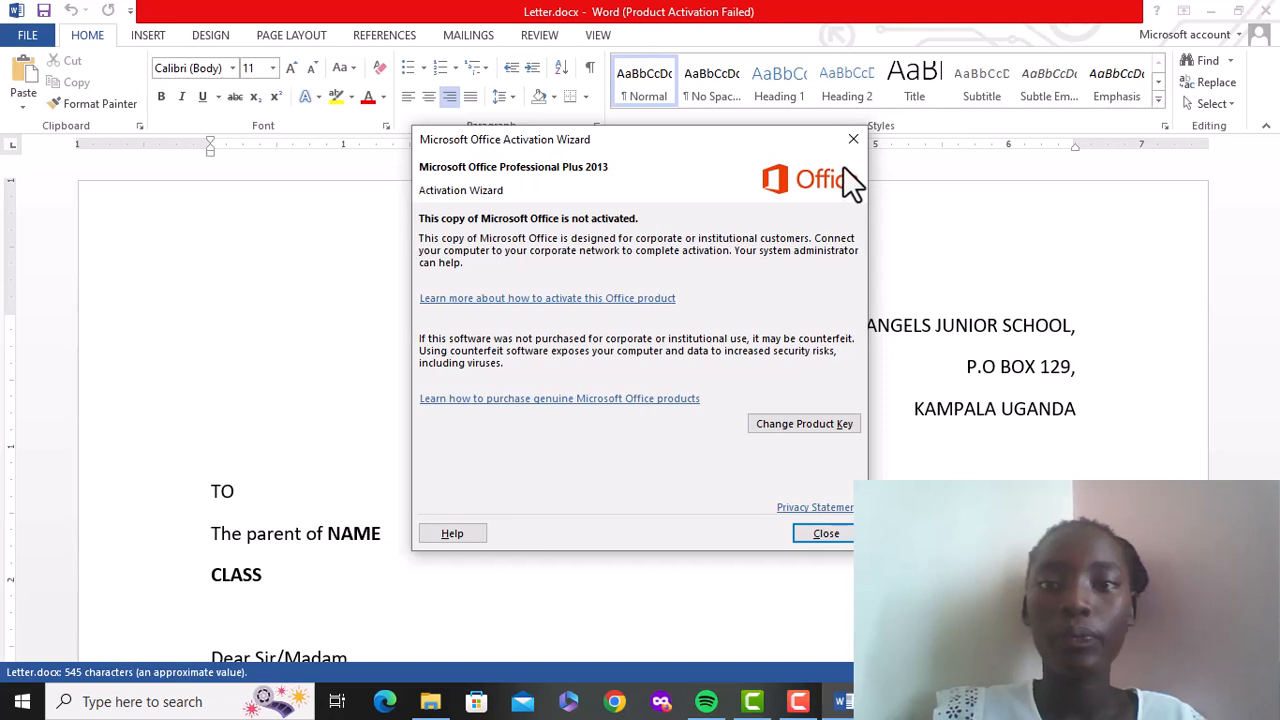
left_click(850, 141)
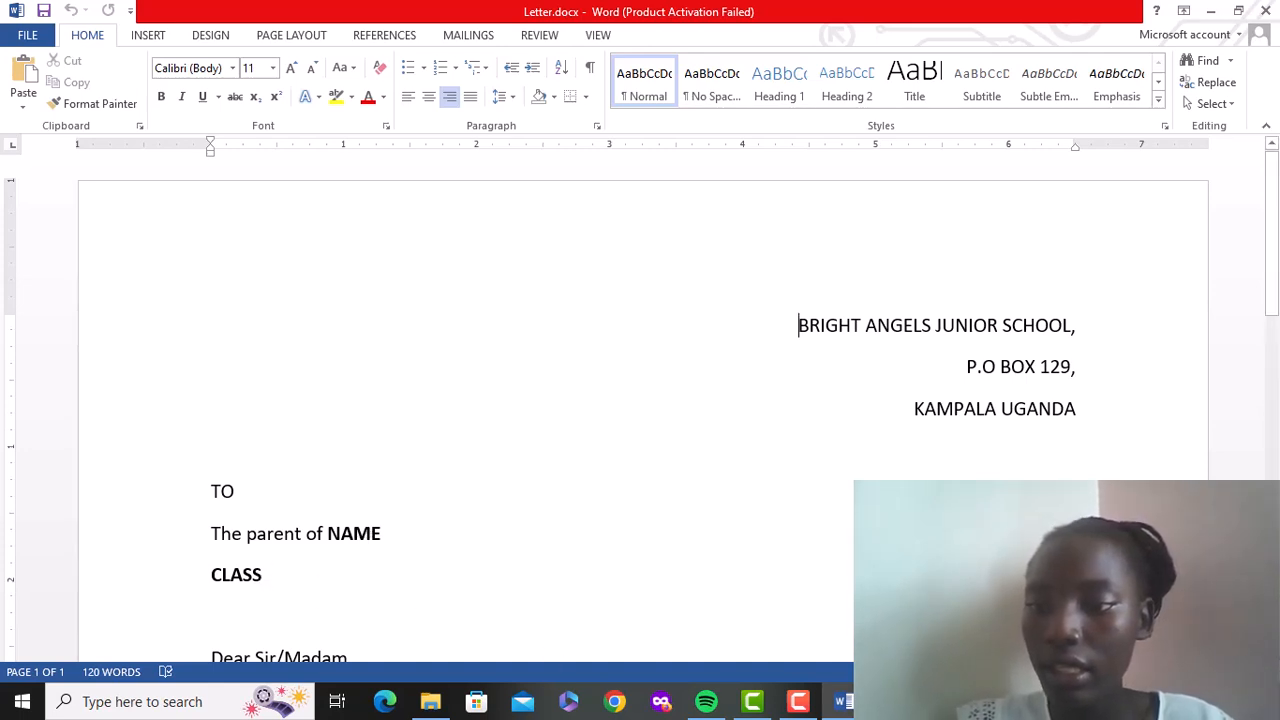
scroll(640, 400, "down", 1)
scroll(640, 400, "down", 3)
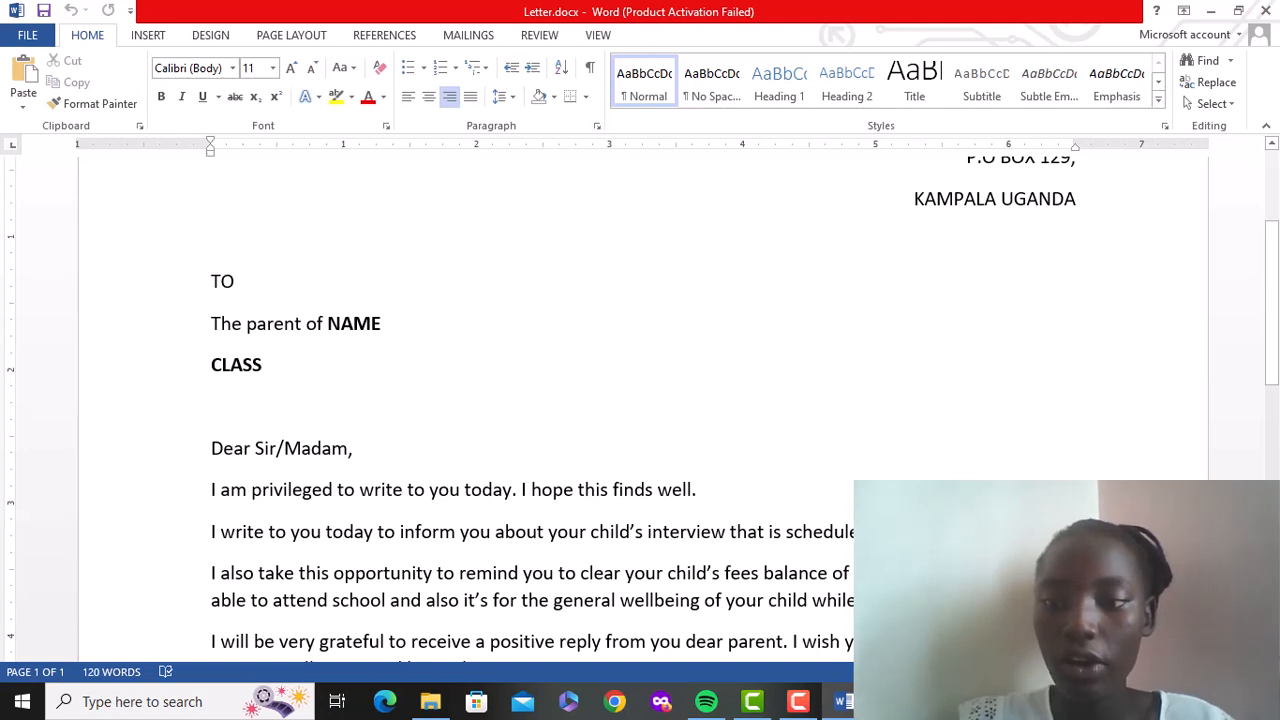
scroll(640, 400, "down", 2)
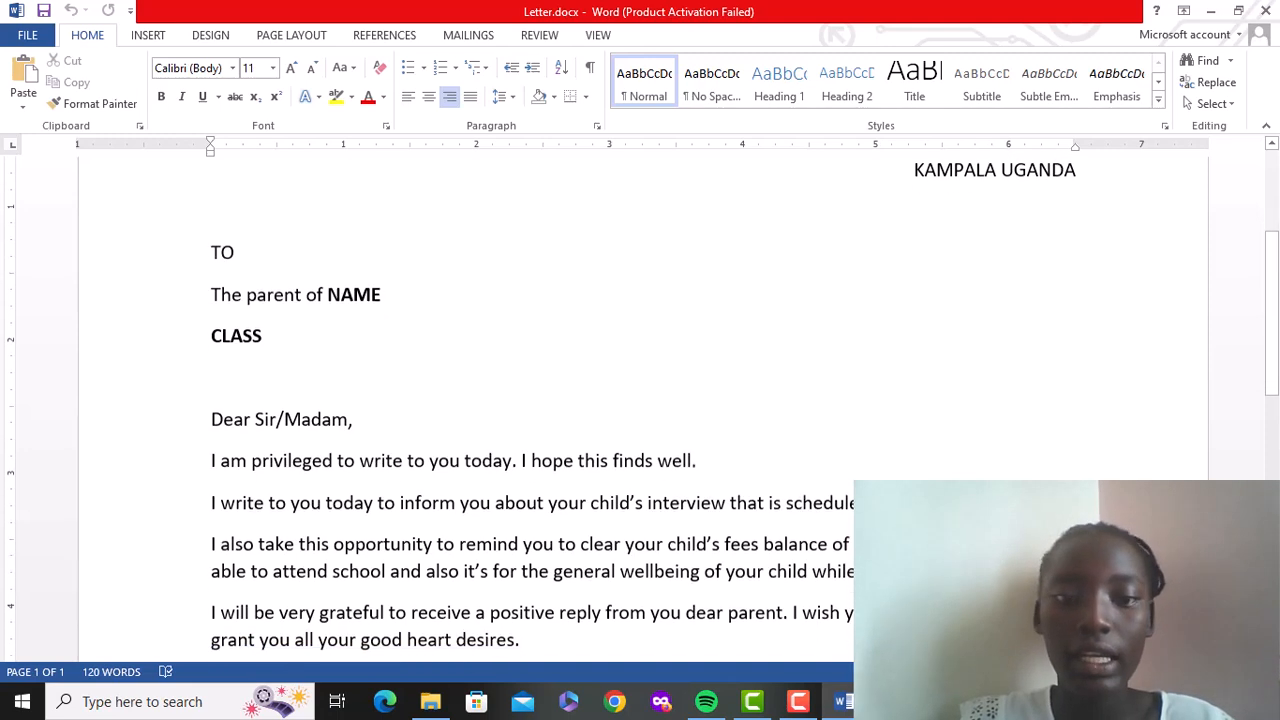
scroll(640, 400, "down", 2)
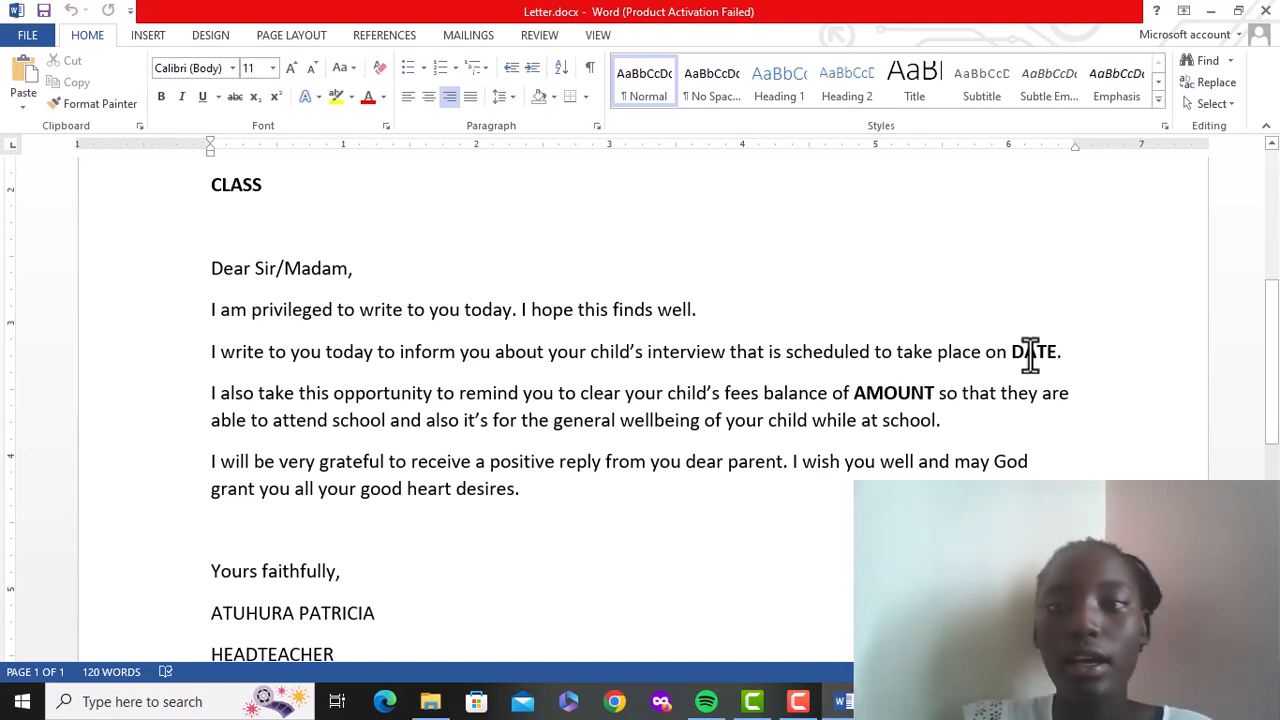
left_click(1270, 146)
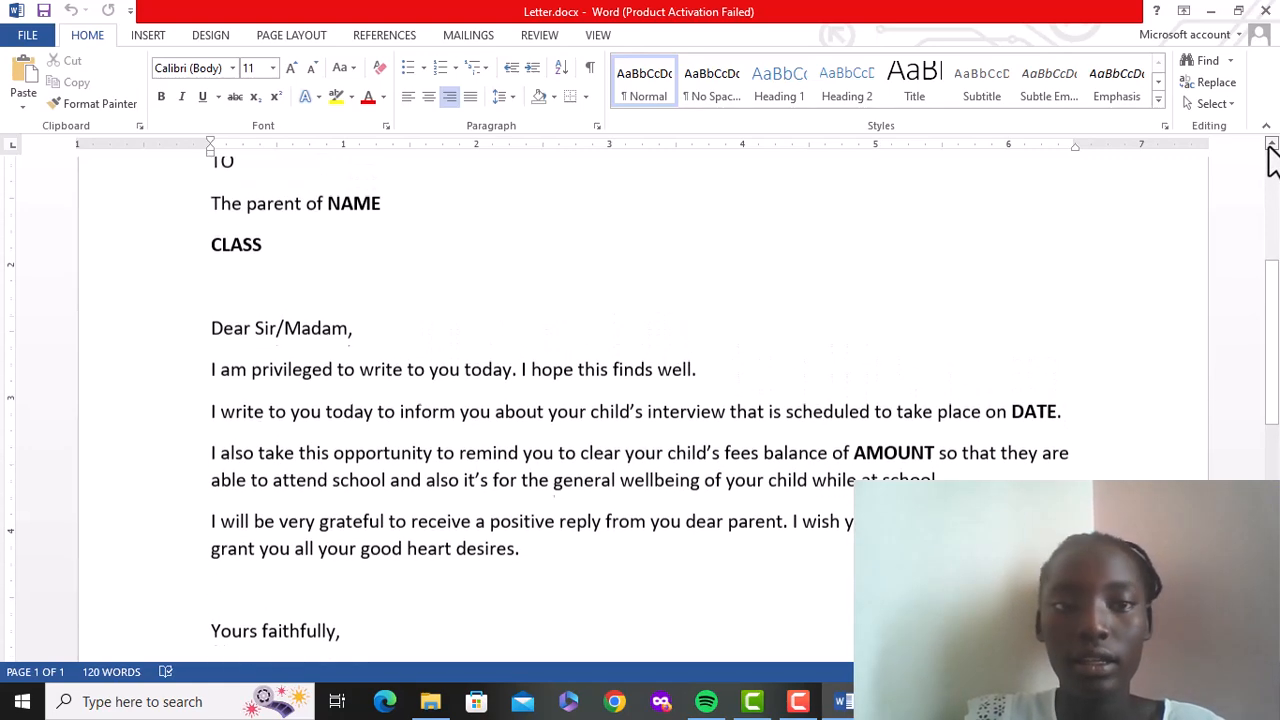
left_click(1268, 142)
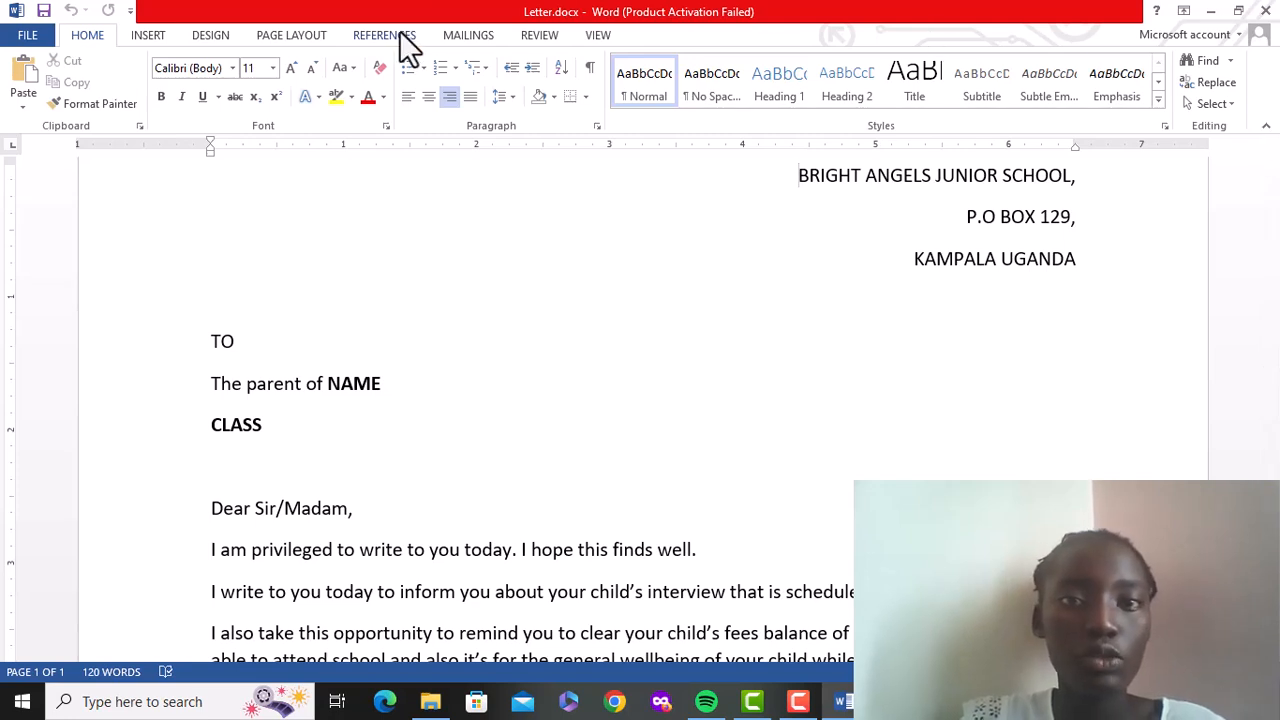
Attach TABLE FOR MAIL.docx from the Assignment folder as the existing recipient list for the letter's mail merge
left_click(456, 37)
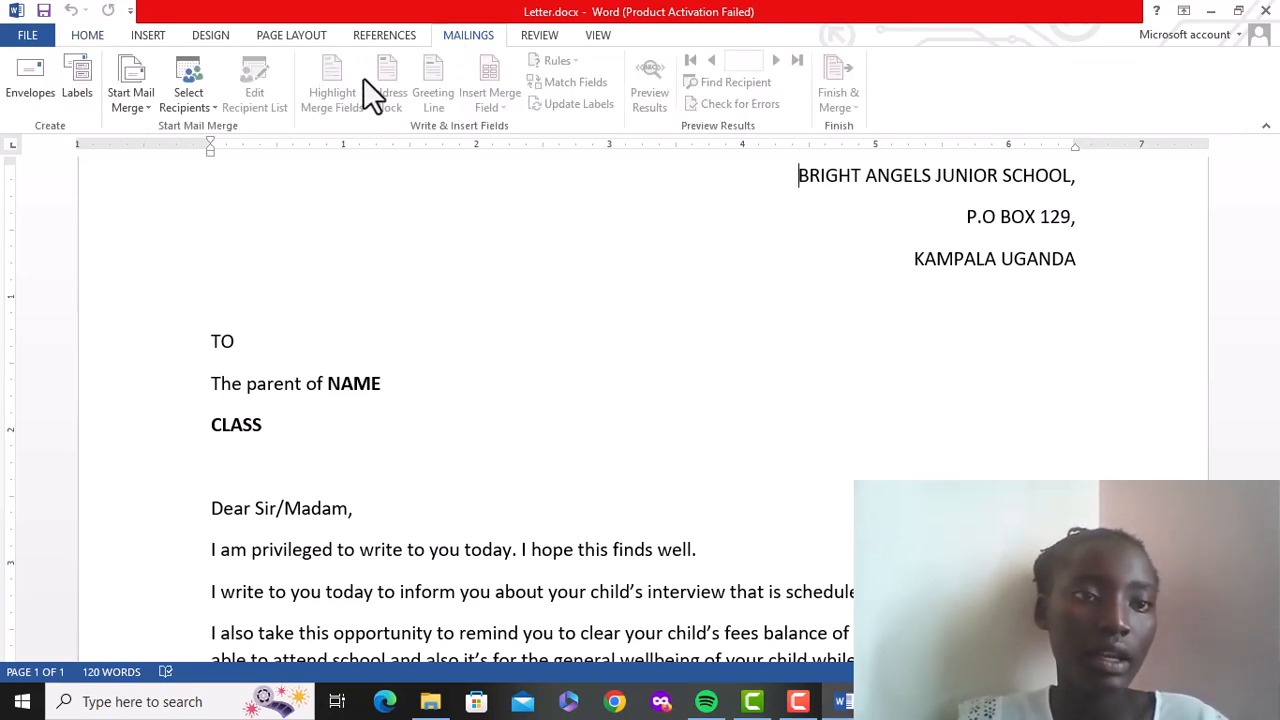
left_click(197, 86)
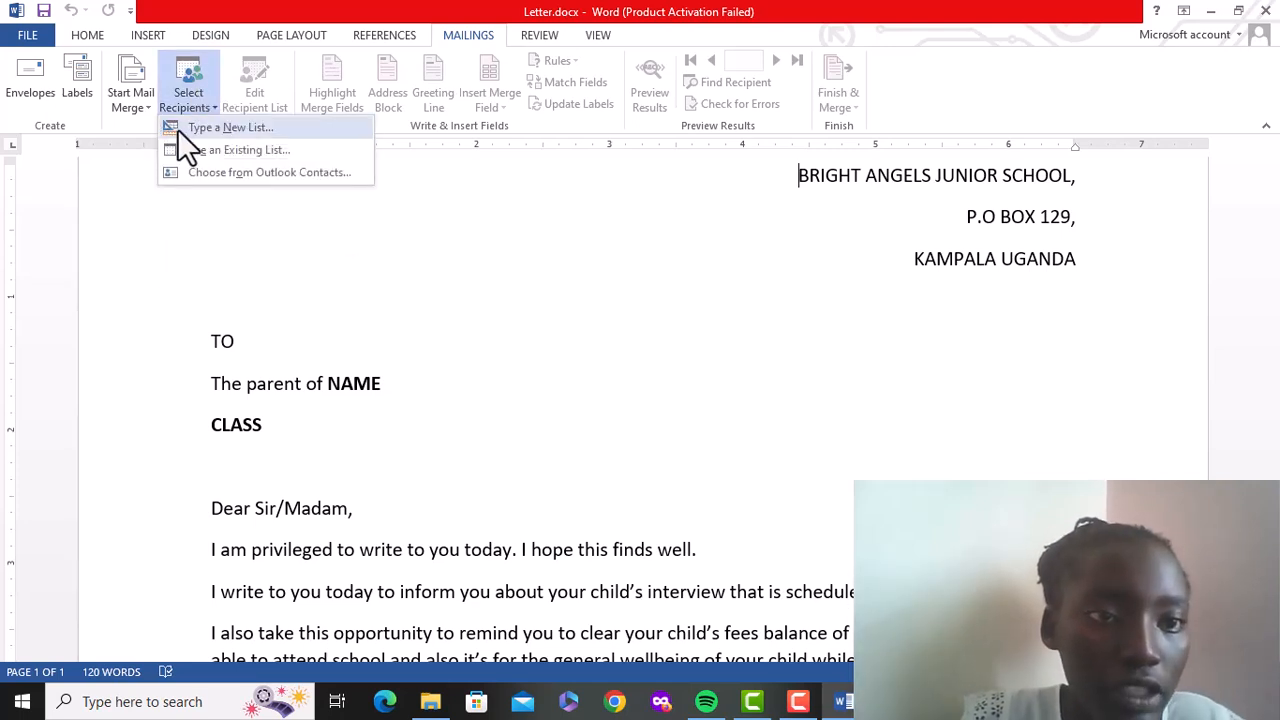
left_click(277, 157)
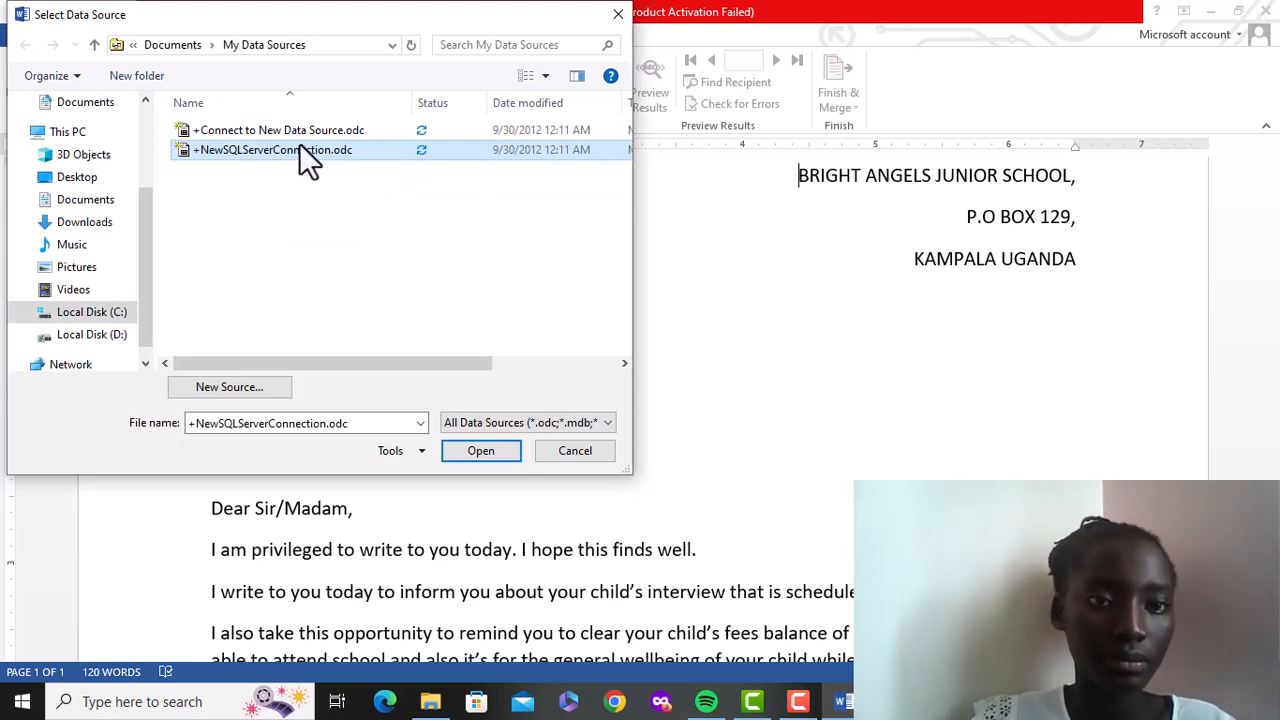
left_click(80, 180)
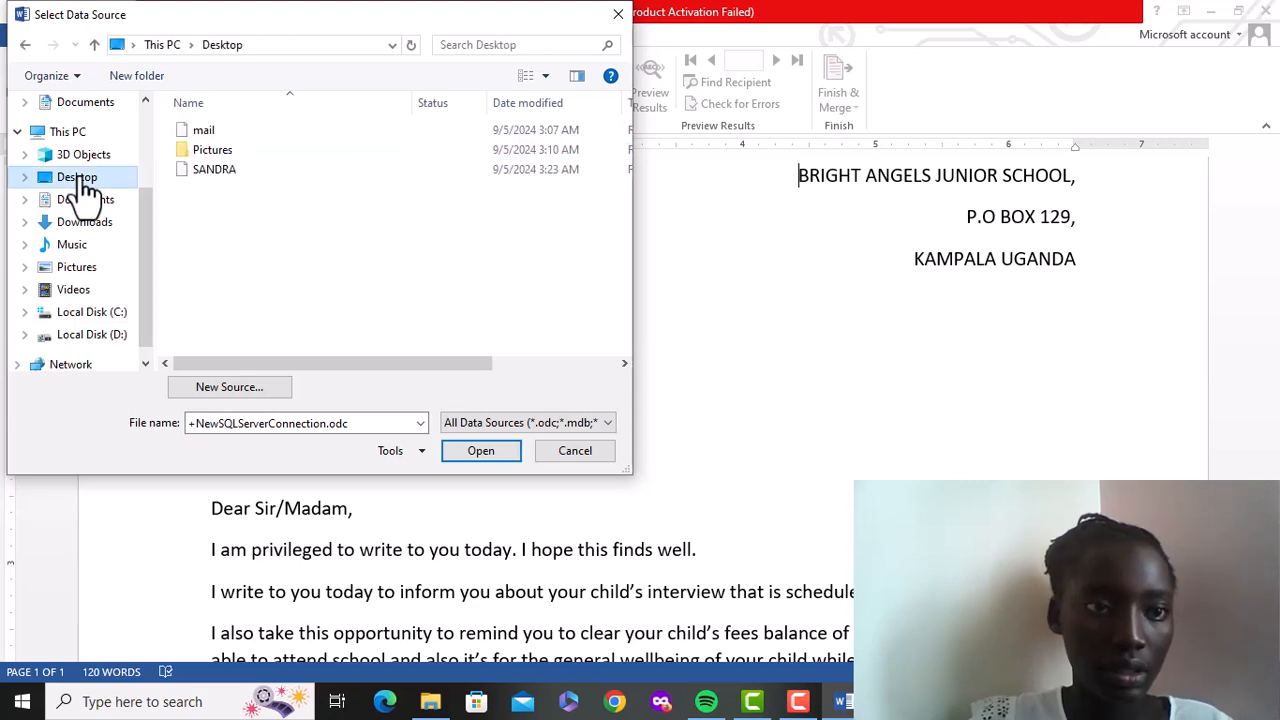
left_click(205, 168)
double_click(205, 168)
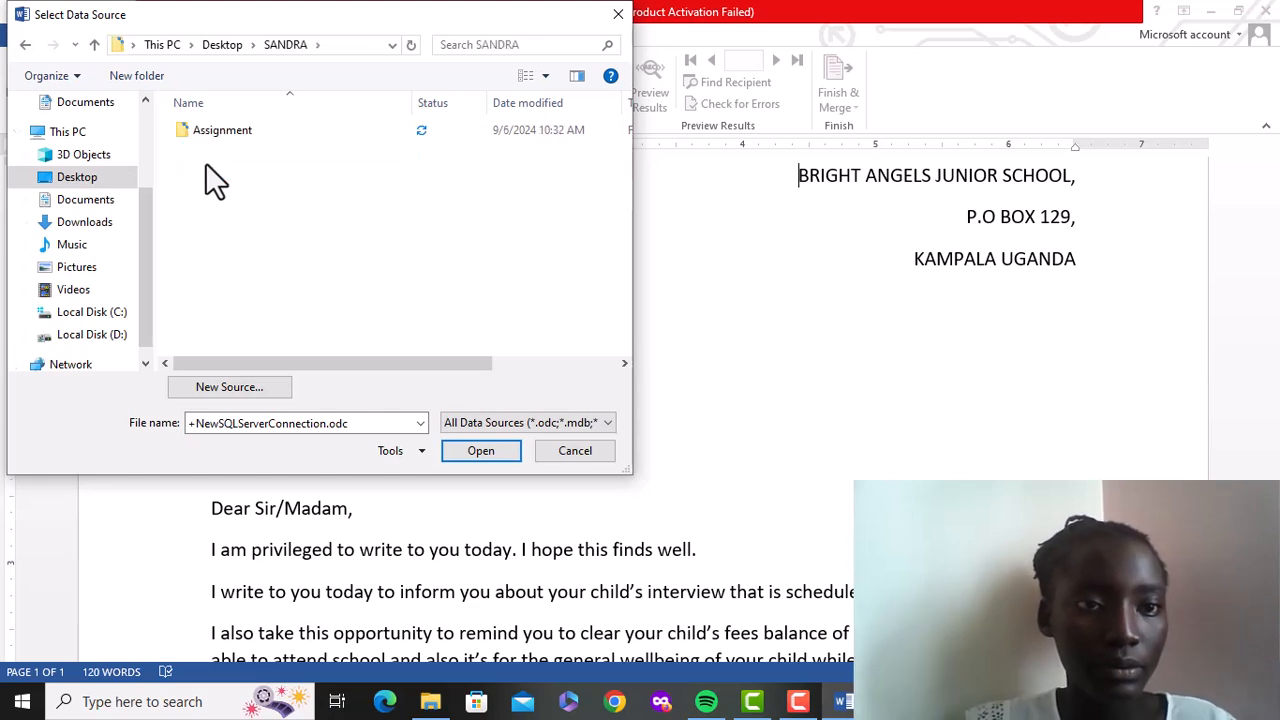
double_click(235, 138)
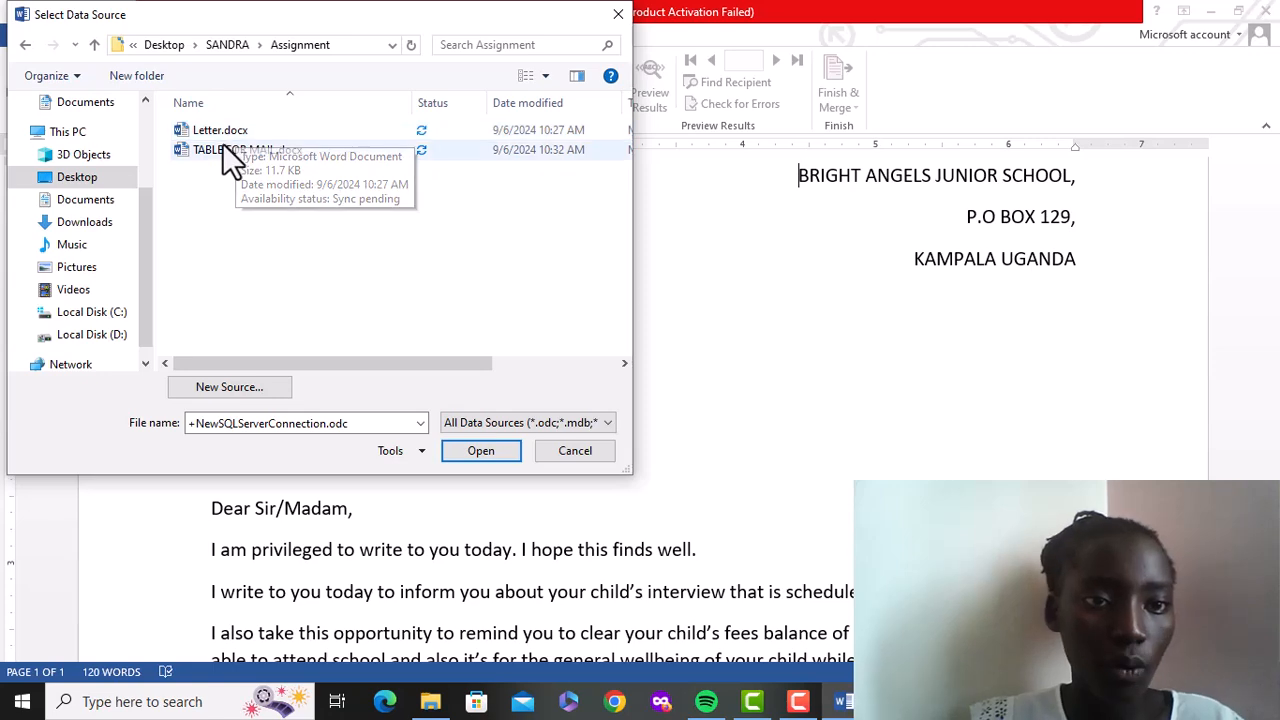
double_click(222, 145)
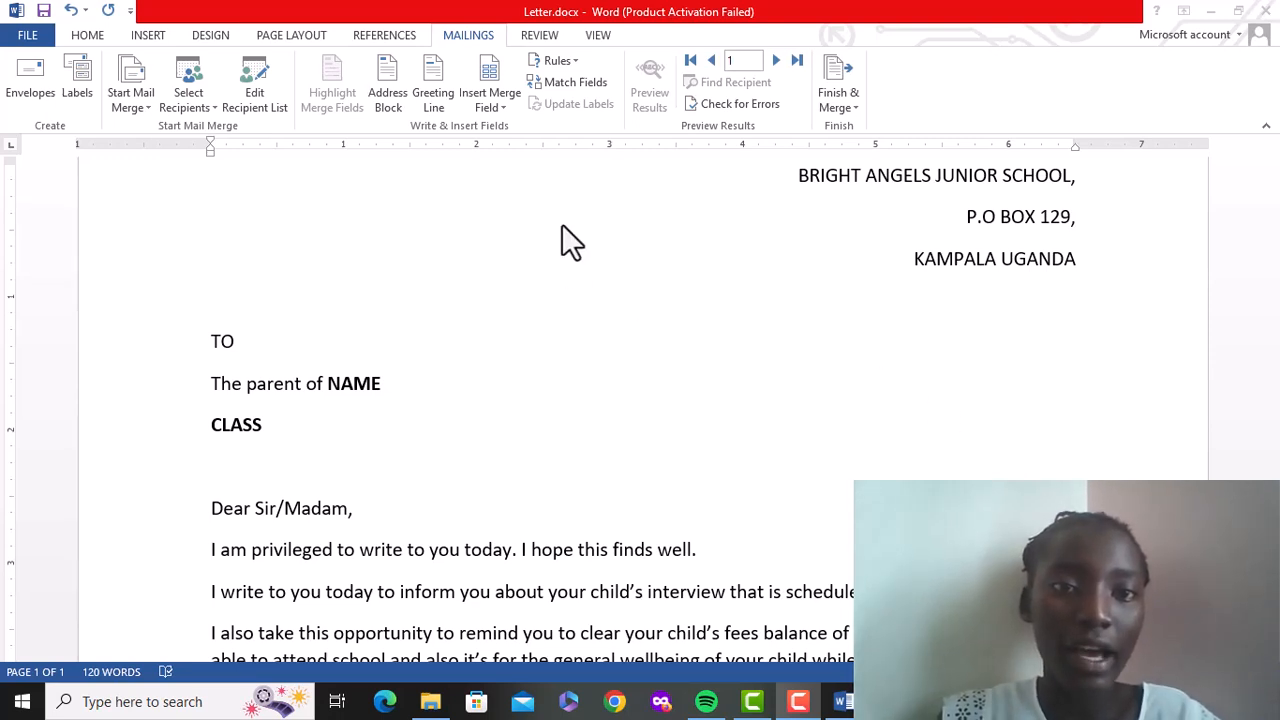
Replace the NAME placeholder after "The parent of" with the NAME merge field
left_click(474, 99)
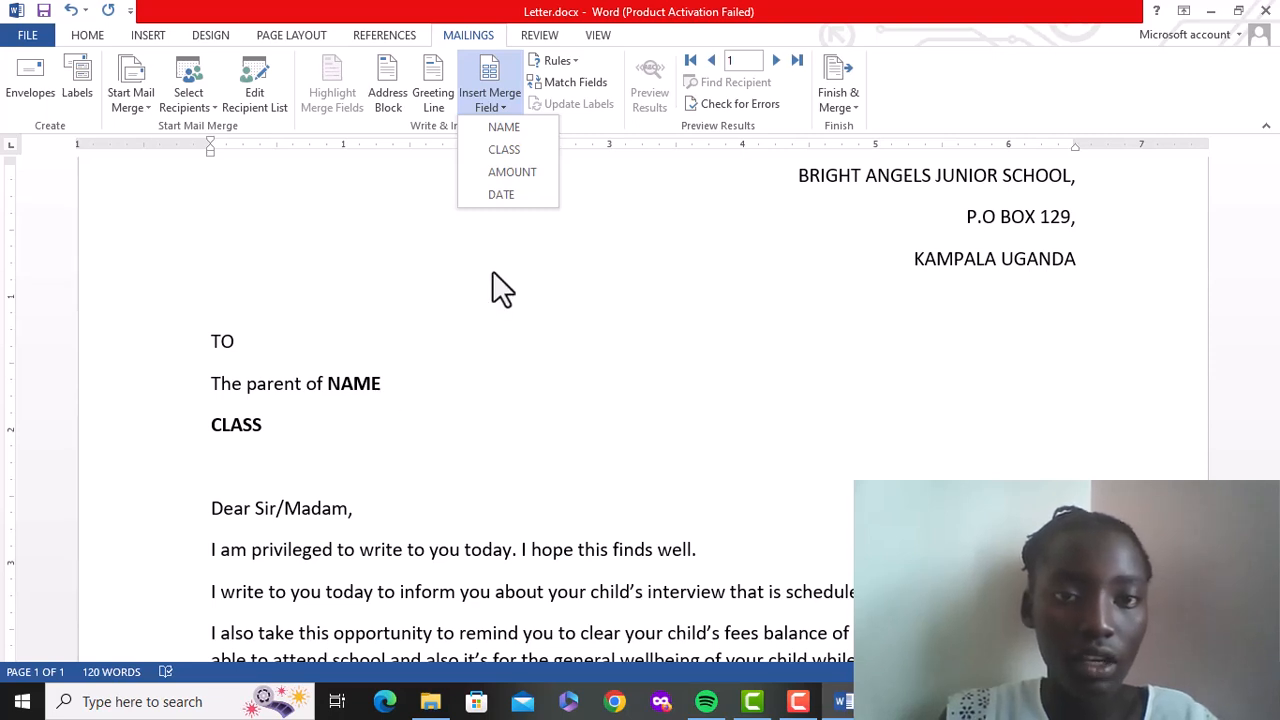
left_click(378, 378)
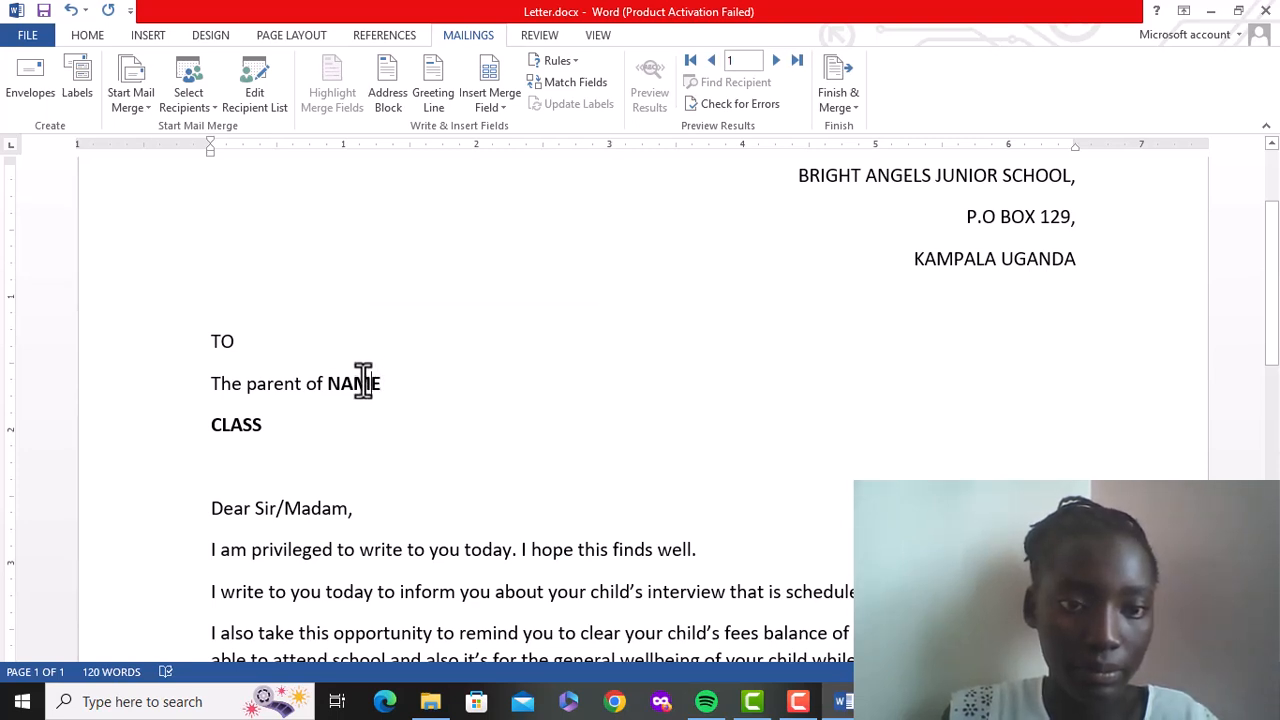
triple_click(363, 383)
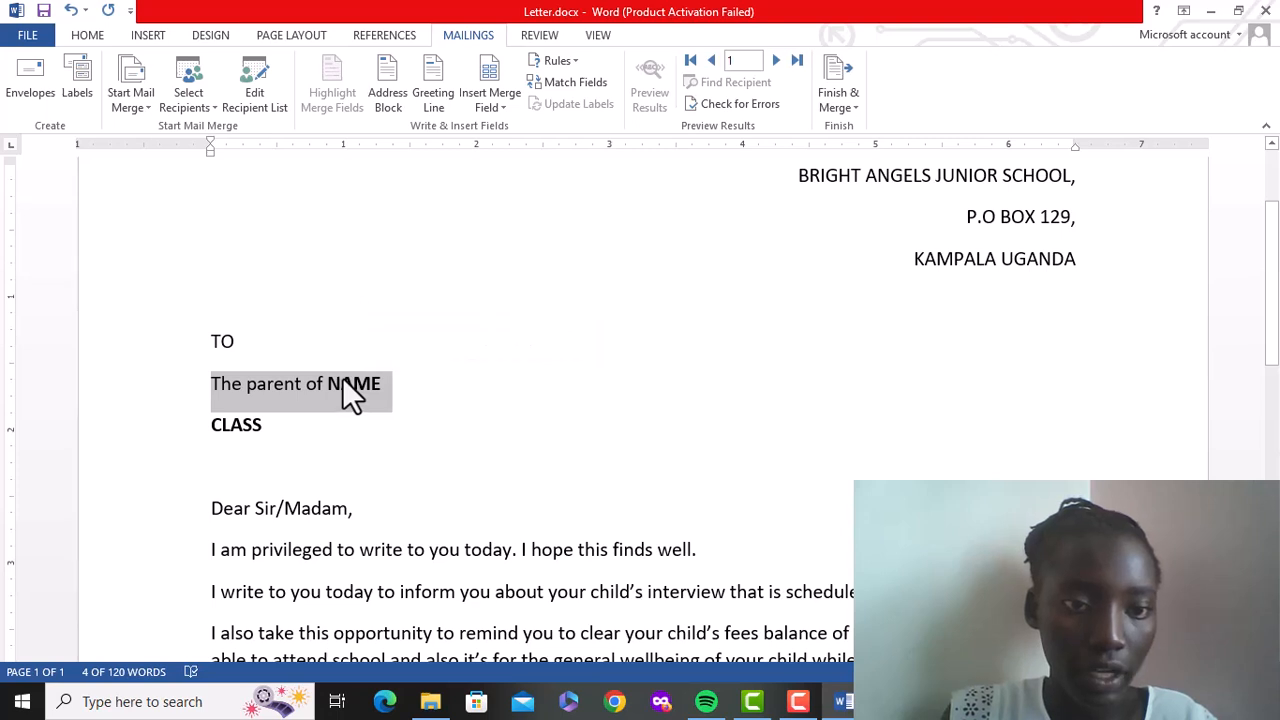
double_click(343, 381)
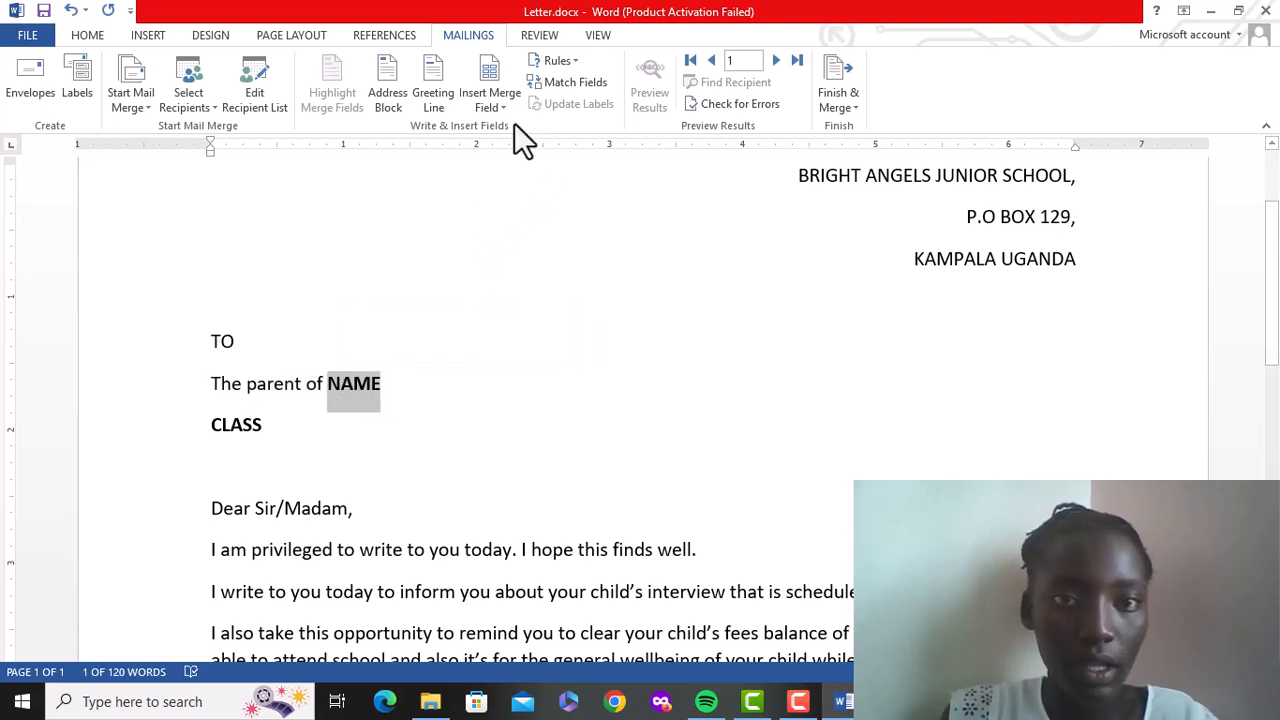
left_click(495, 88)
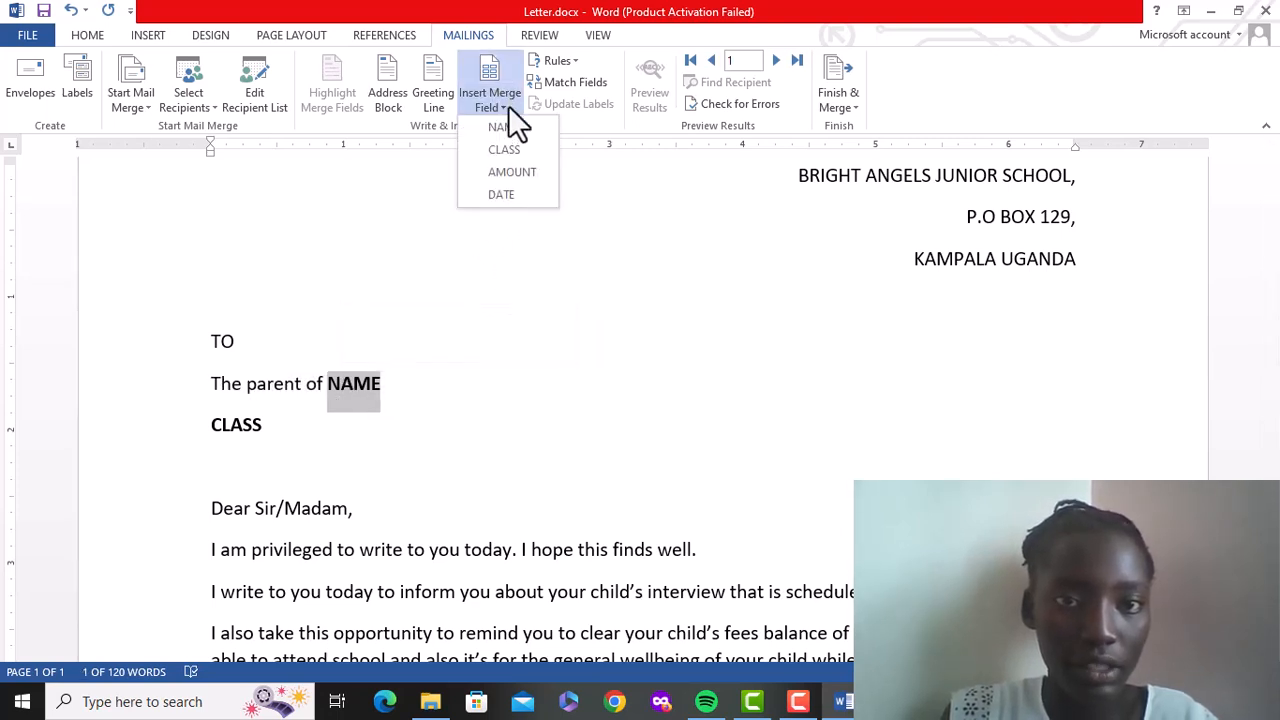
left_click(512, 121)
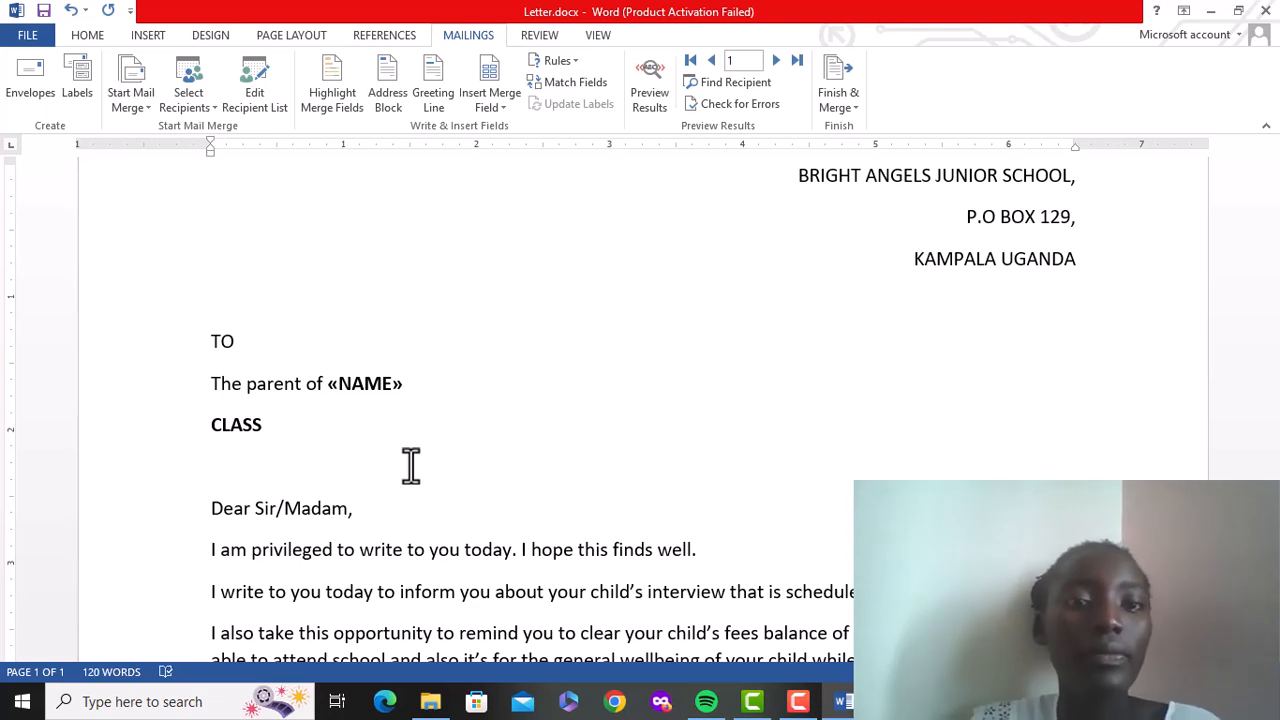
Replace the CLASS placeholder below the parent line with the CLASS merge field
double_click(258, 430)
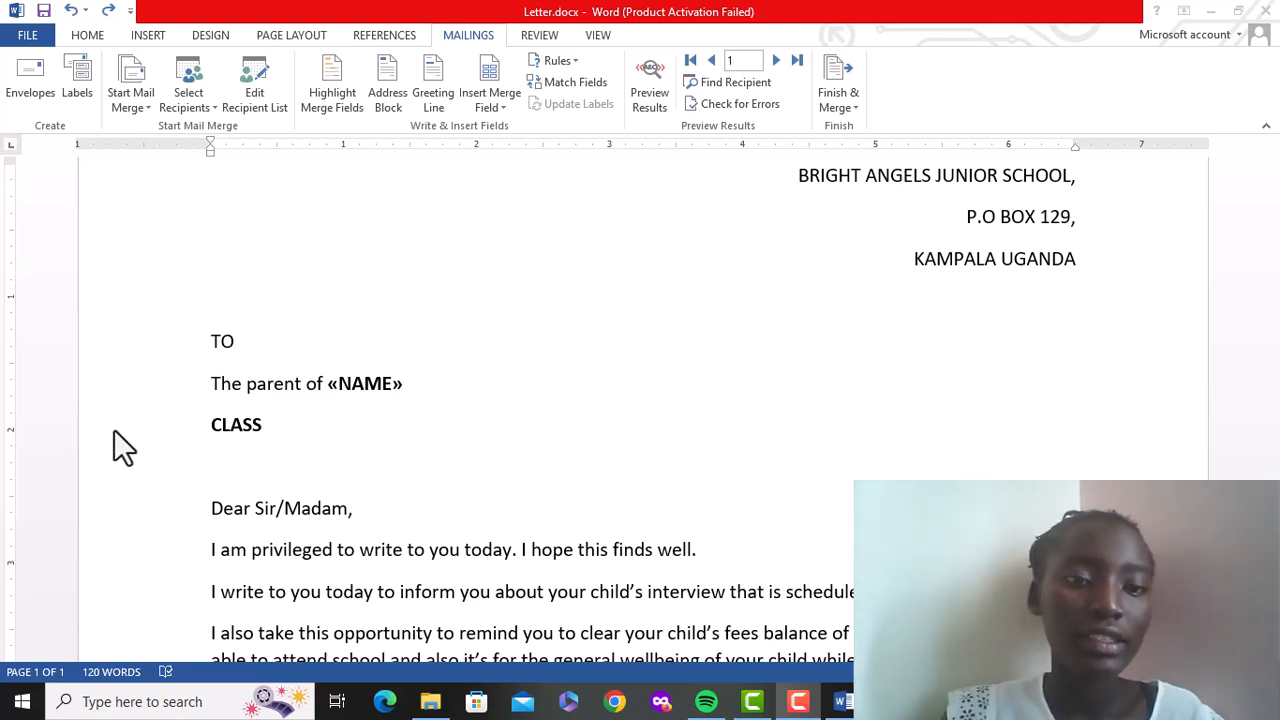
left_click(260, 422)
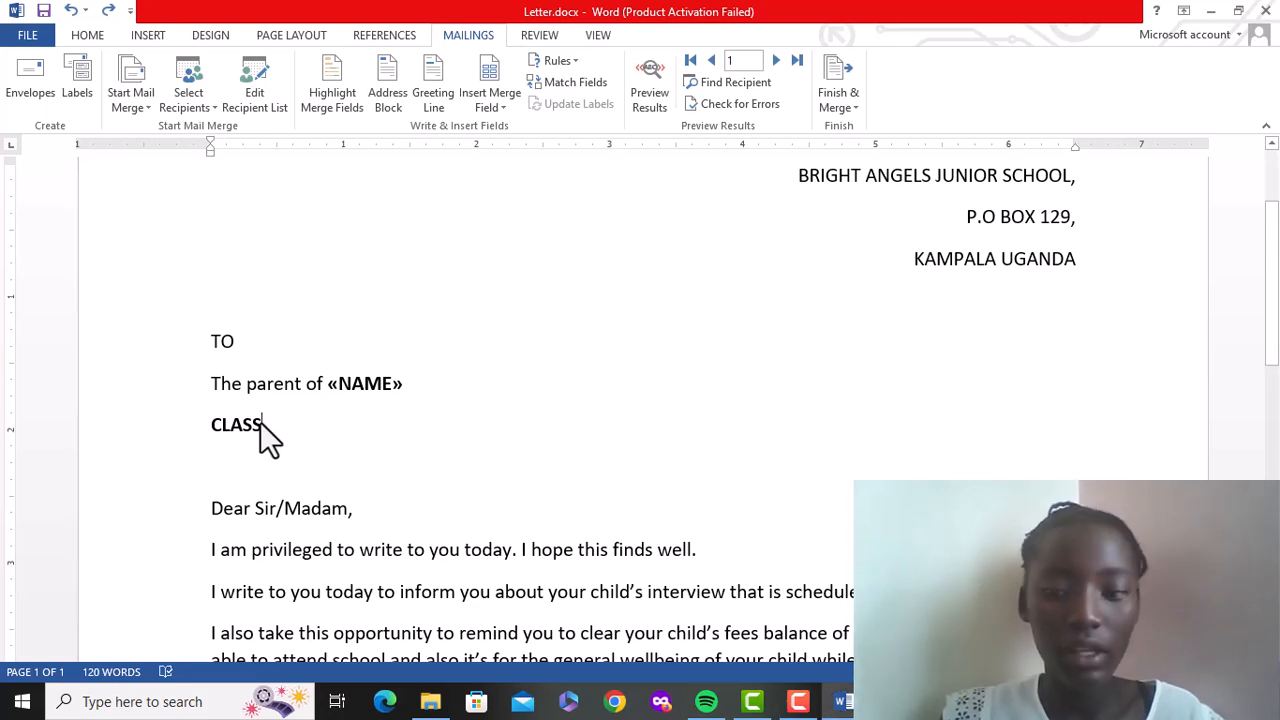
key("BackSpace")
key("BackSpace")
key("BackSpace")
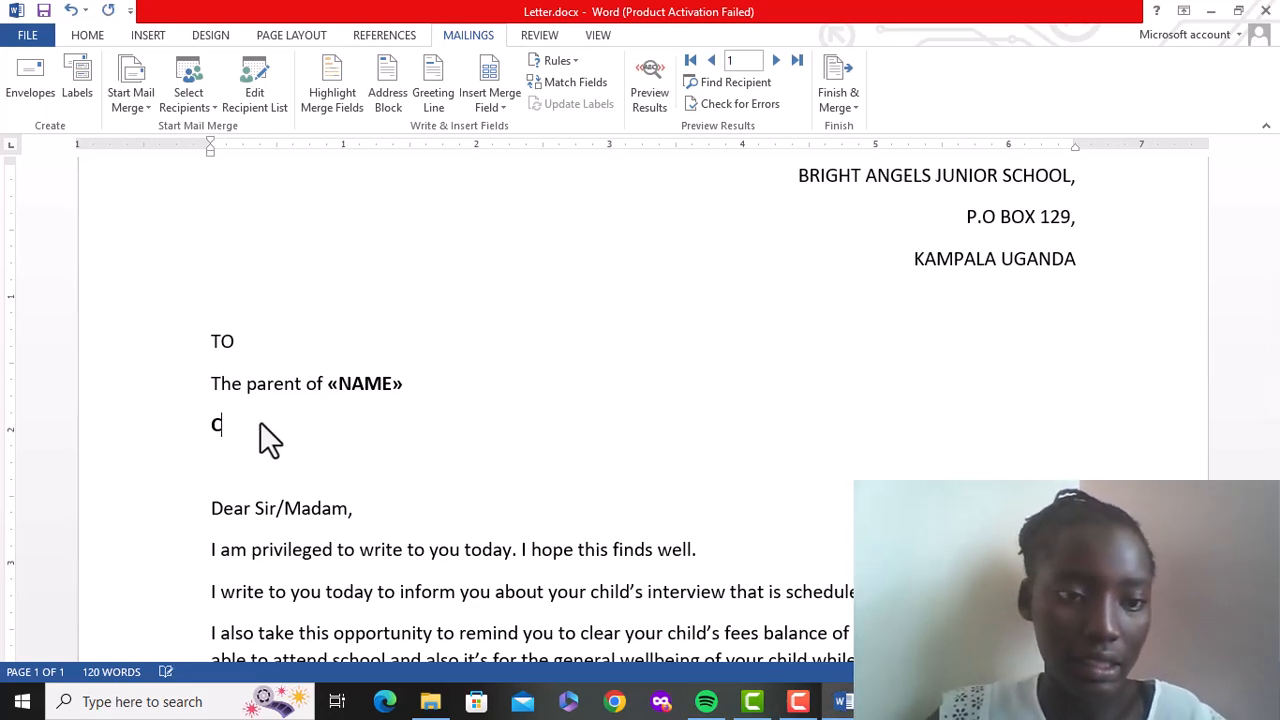
key("BackSpace")
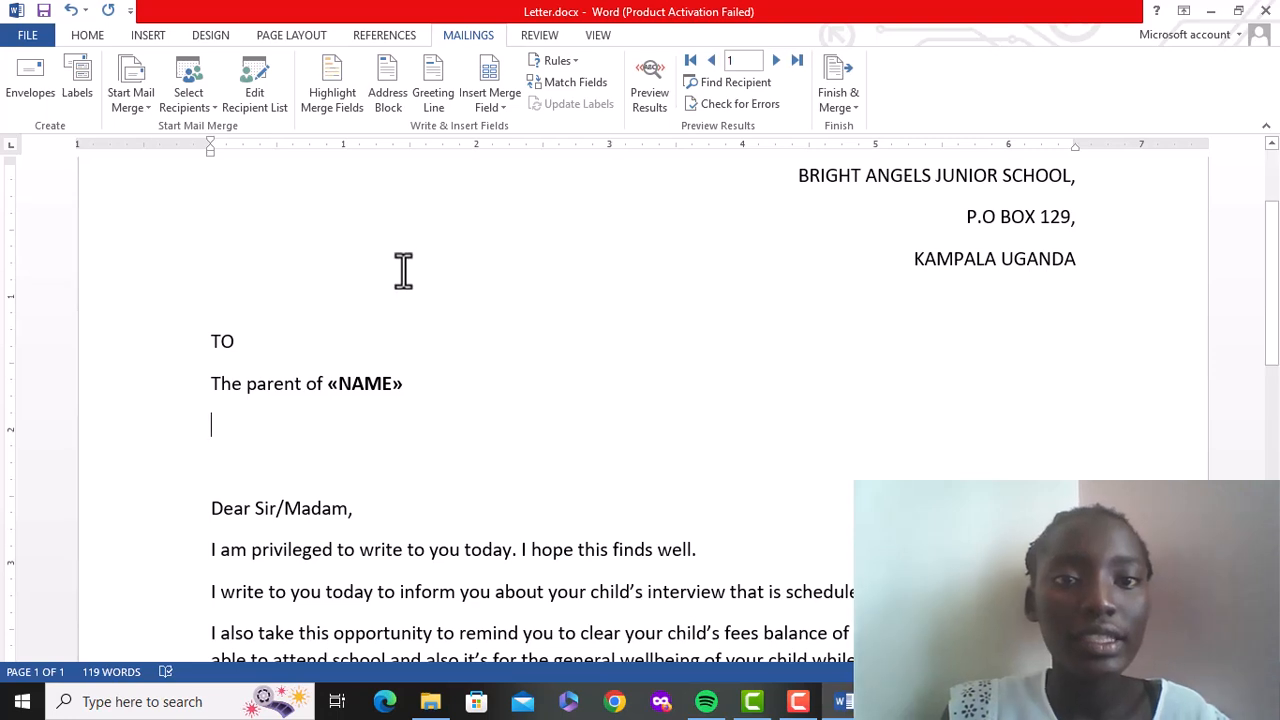
left_click(500, 100)
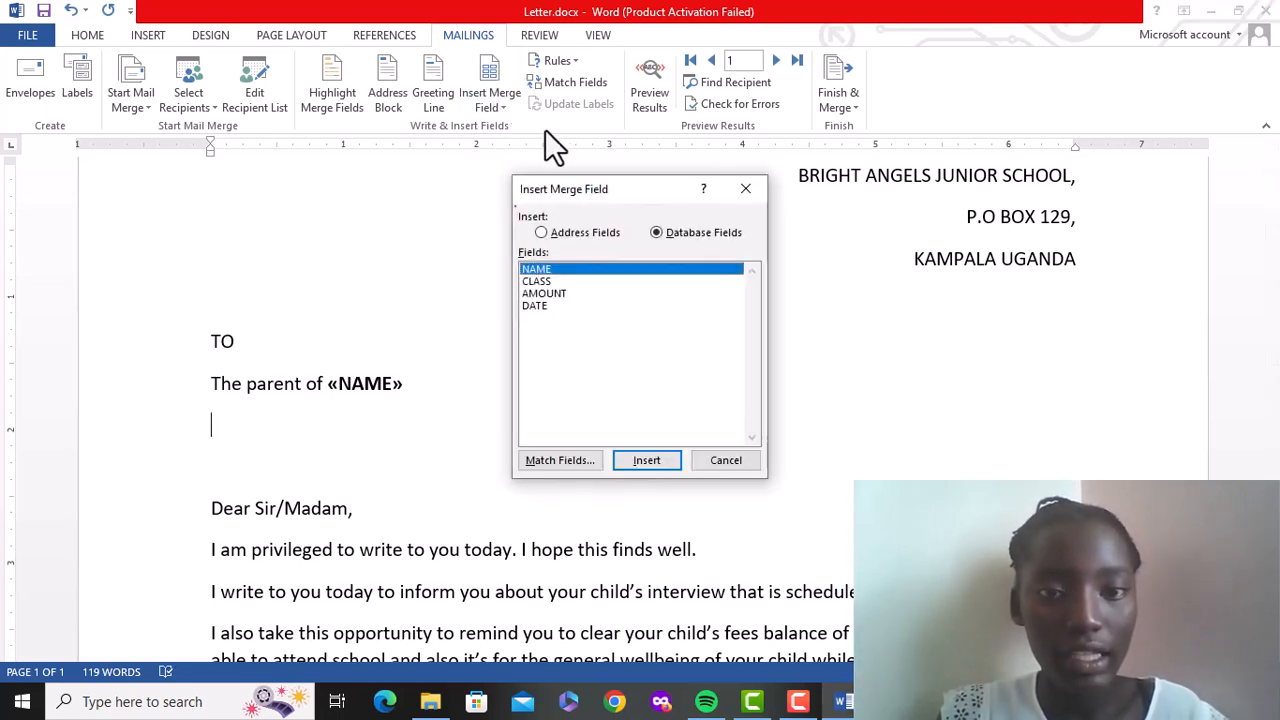
left_click(544, 281)
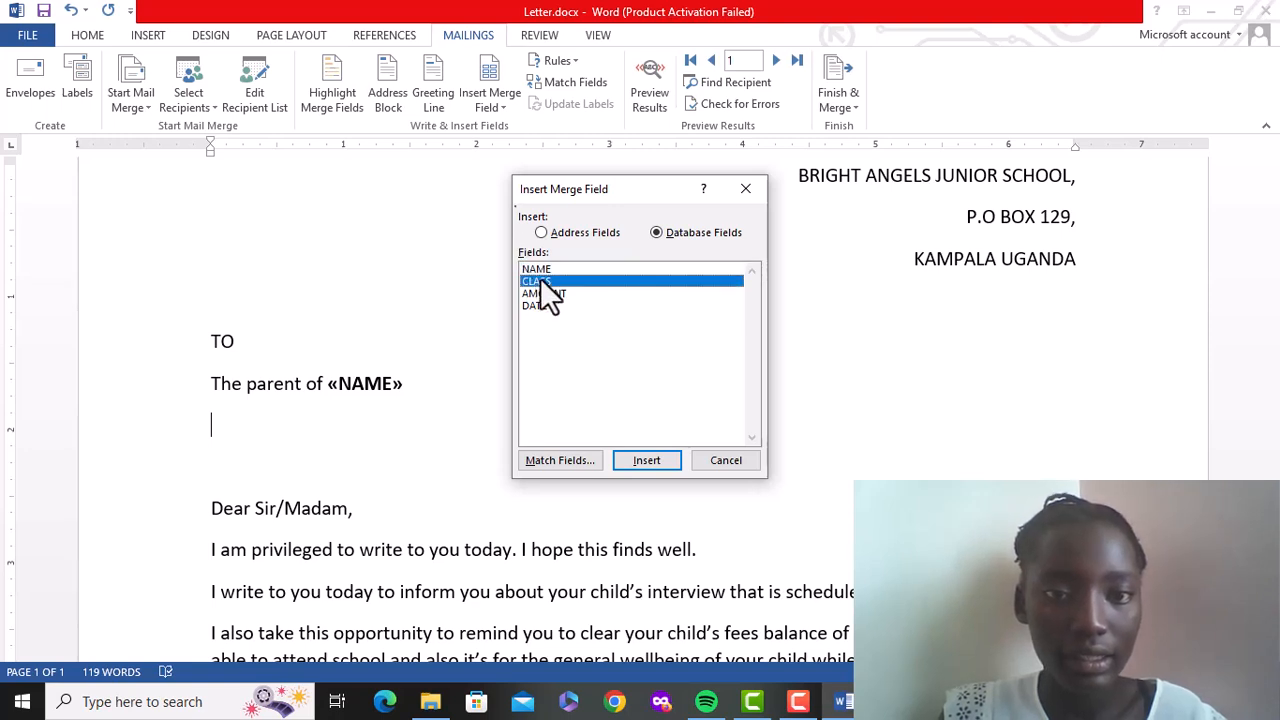
left_click(659, 460)
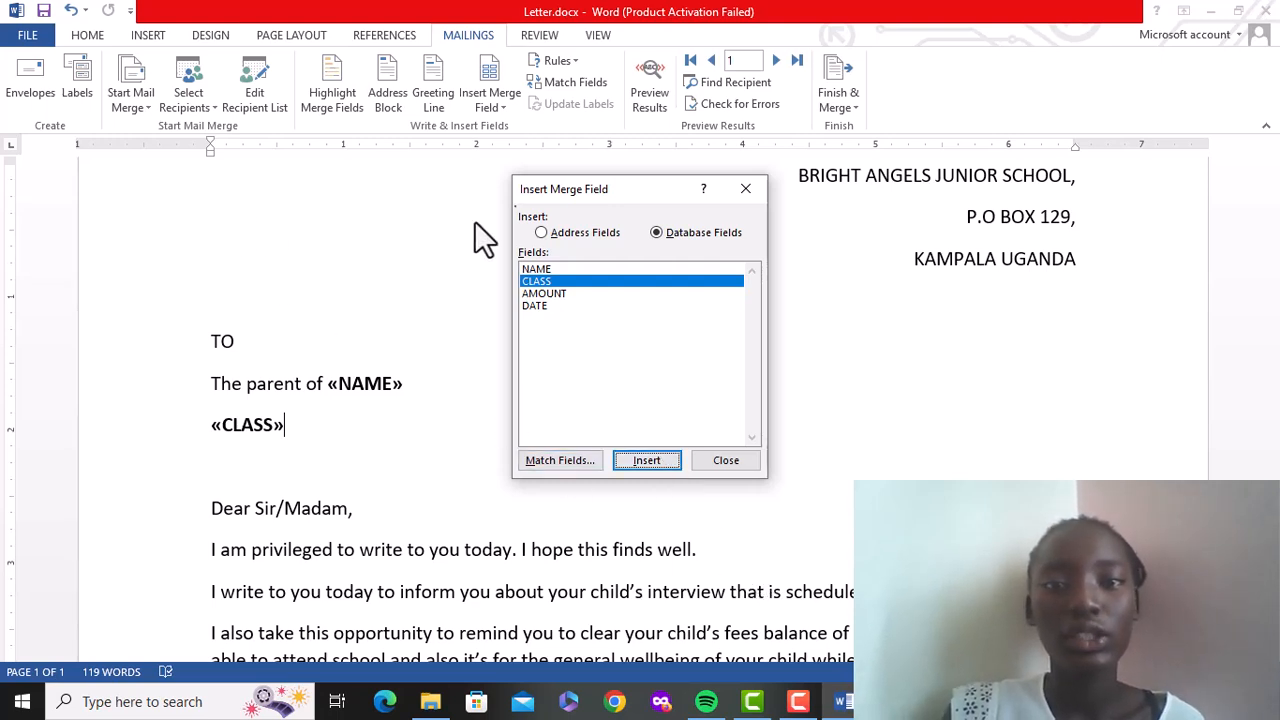
left_click(746, 189)
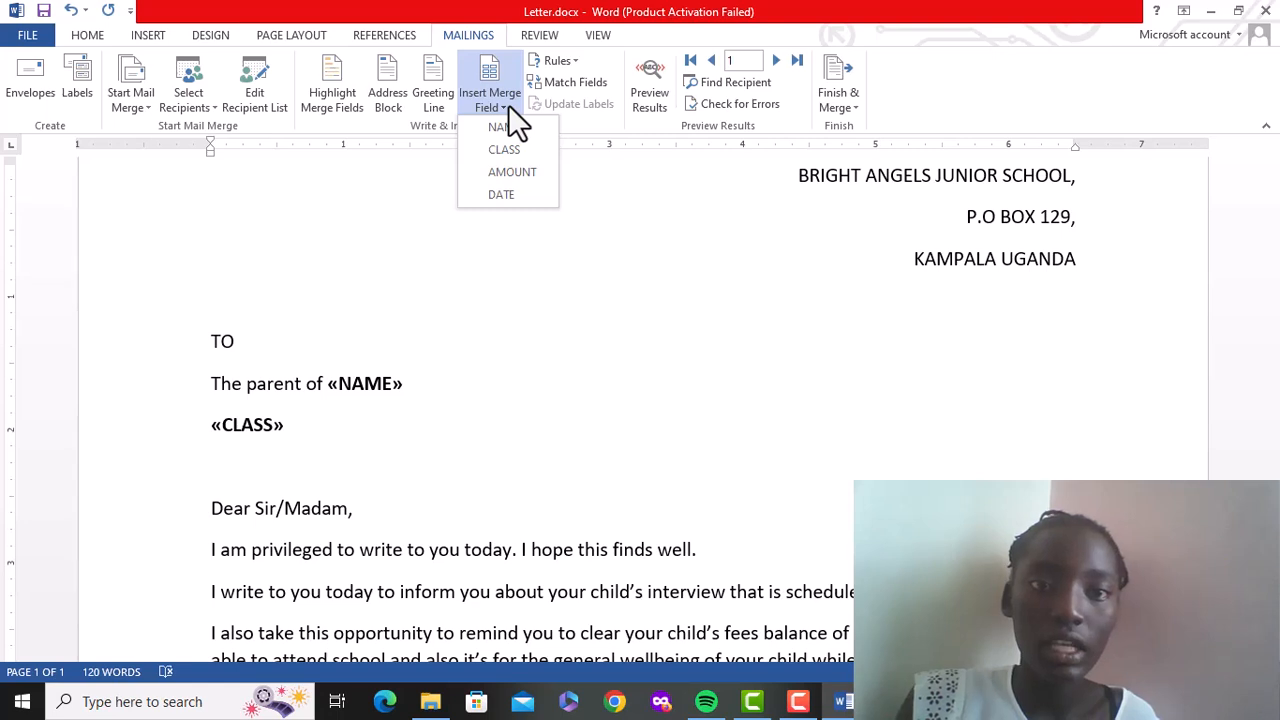
Replace the DATE placeholder in the interview sentence with the DATE merge field and the fees balance sentence's AMOUNT placeholder with the AMOUNT merge field
left_click(510, 192)
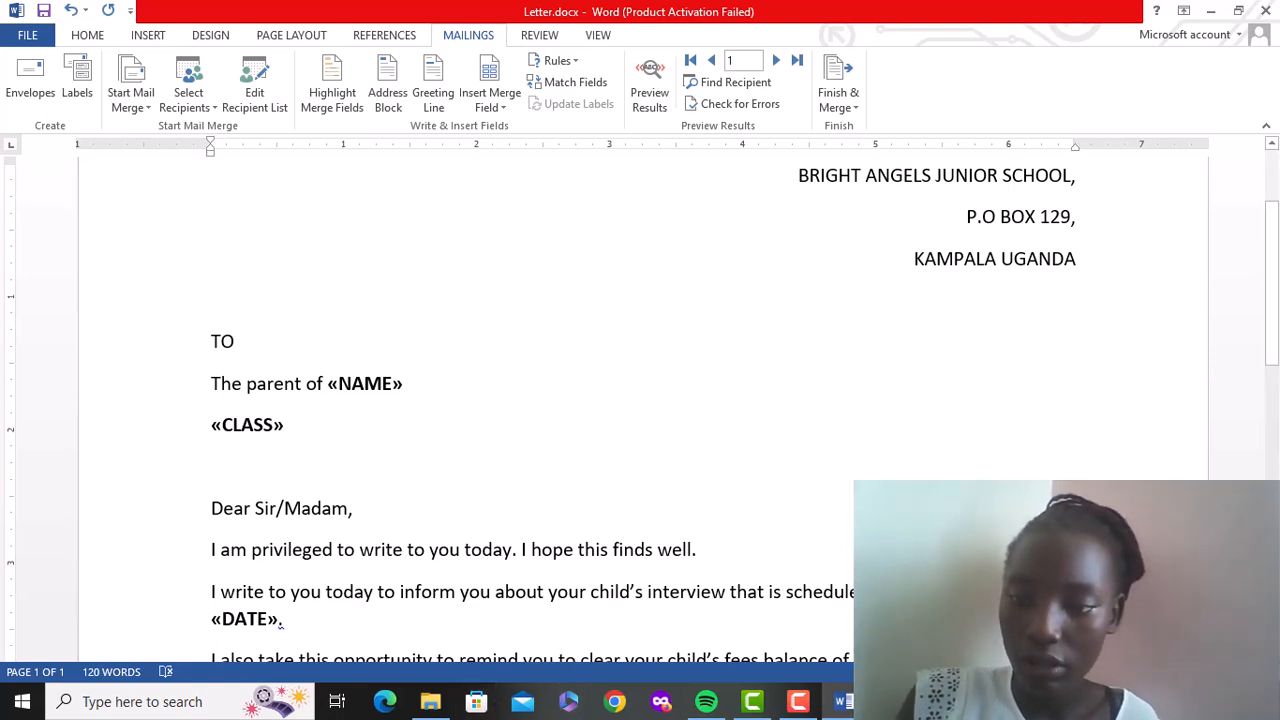
scroll(640, 407, "down", 2)
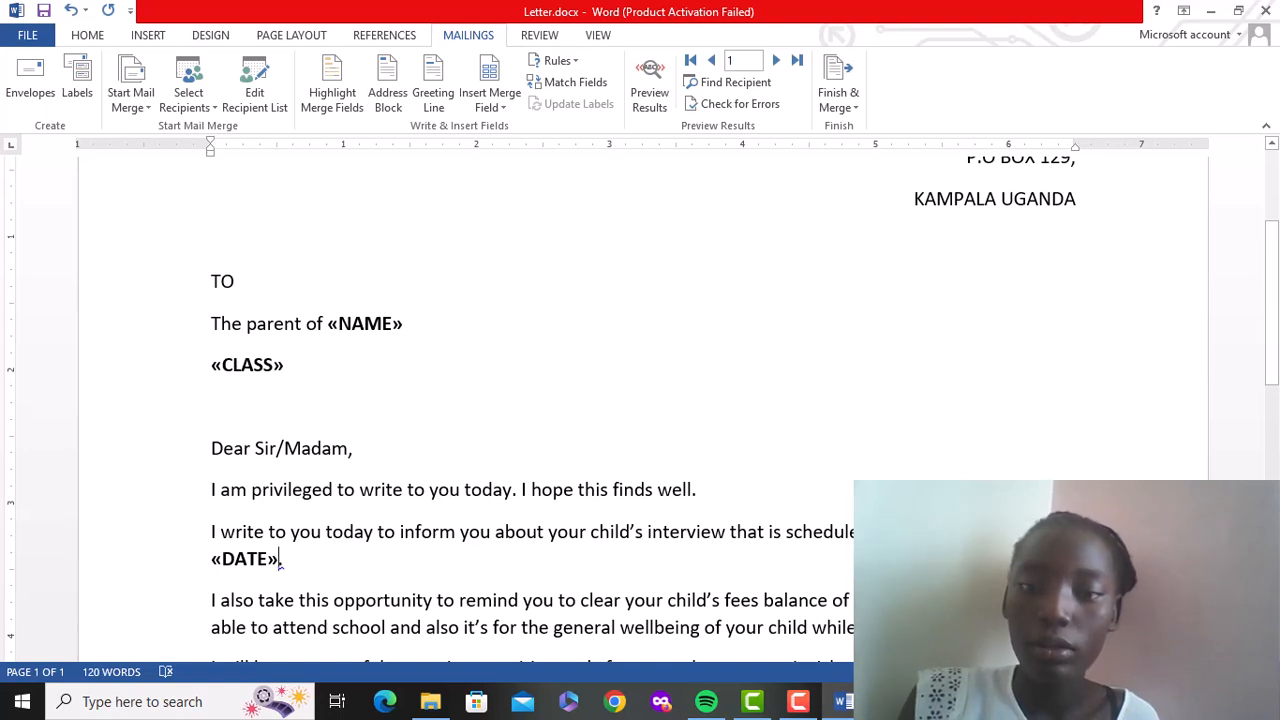
double_click(893, 600)
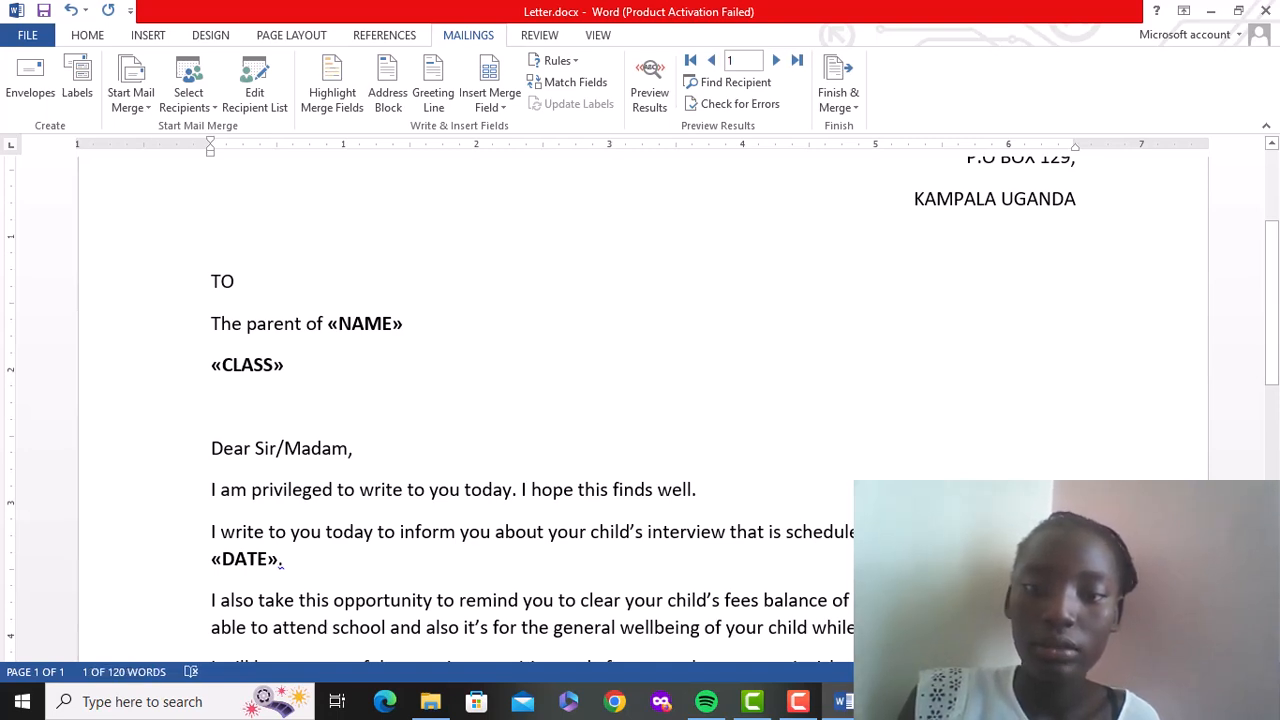
left_click(960, 600)
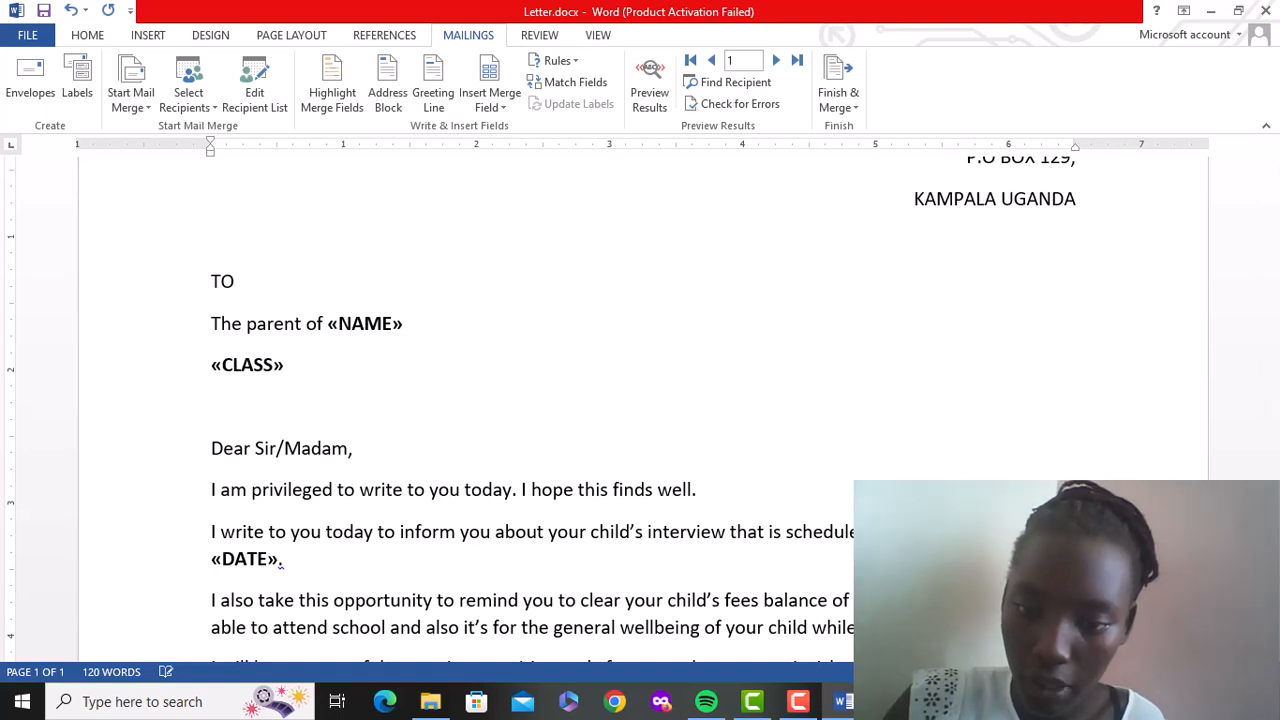
key("BackSpace")
key("BackSpace")
key("BackSpace")
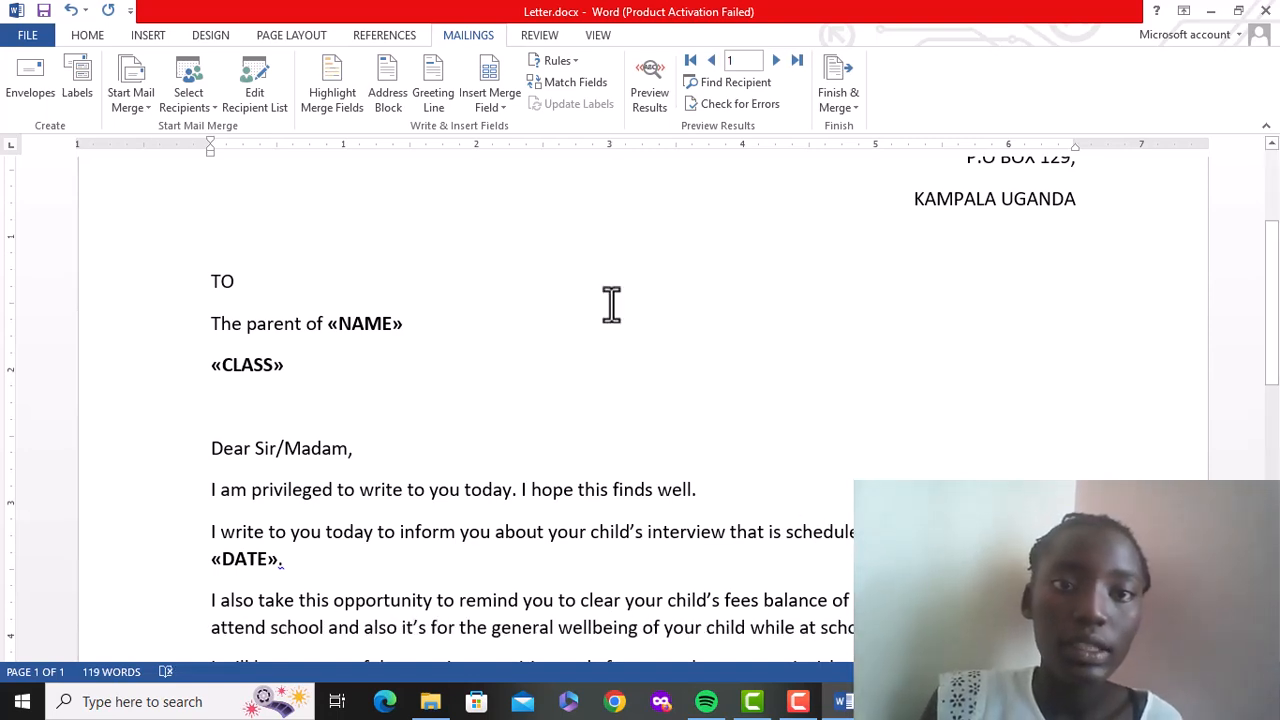
left_click(501, 78)
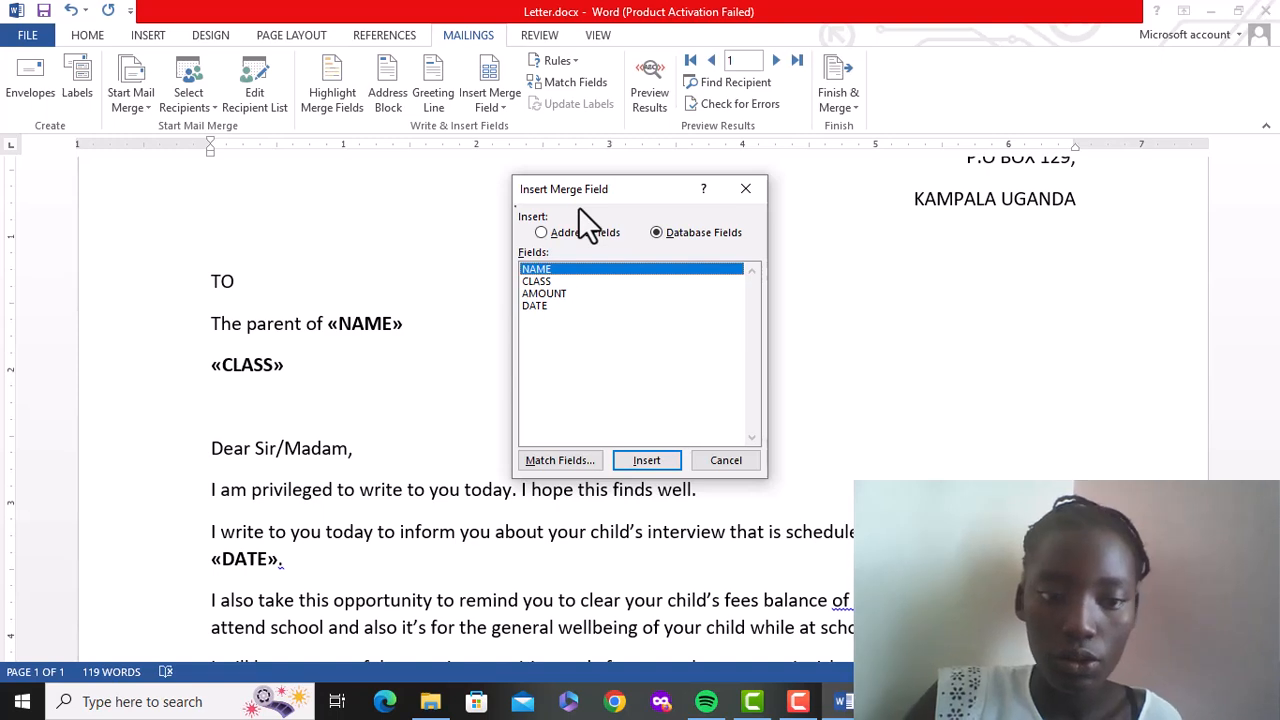
left_click(548, 293)
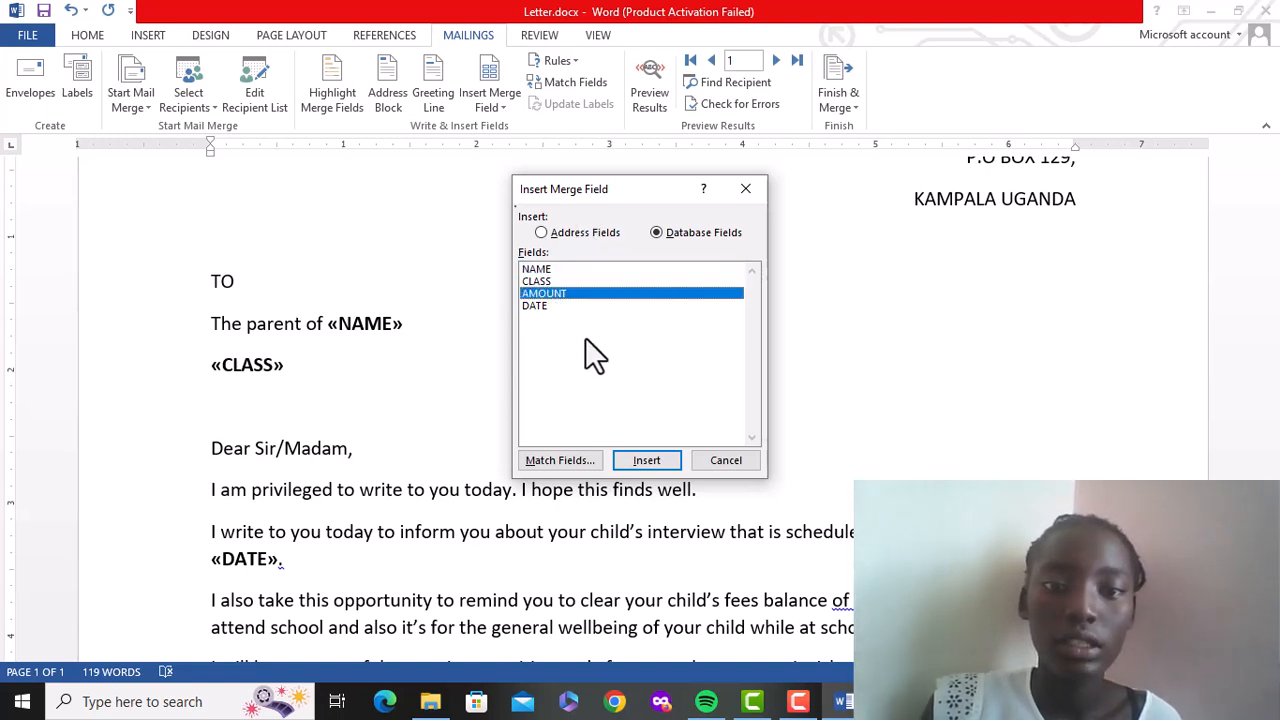
left_click(648, 463)
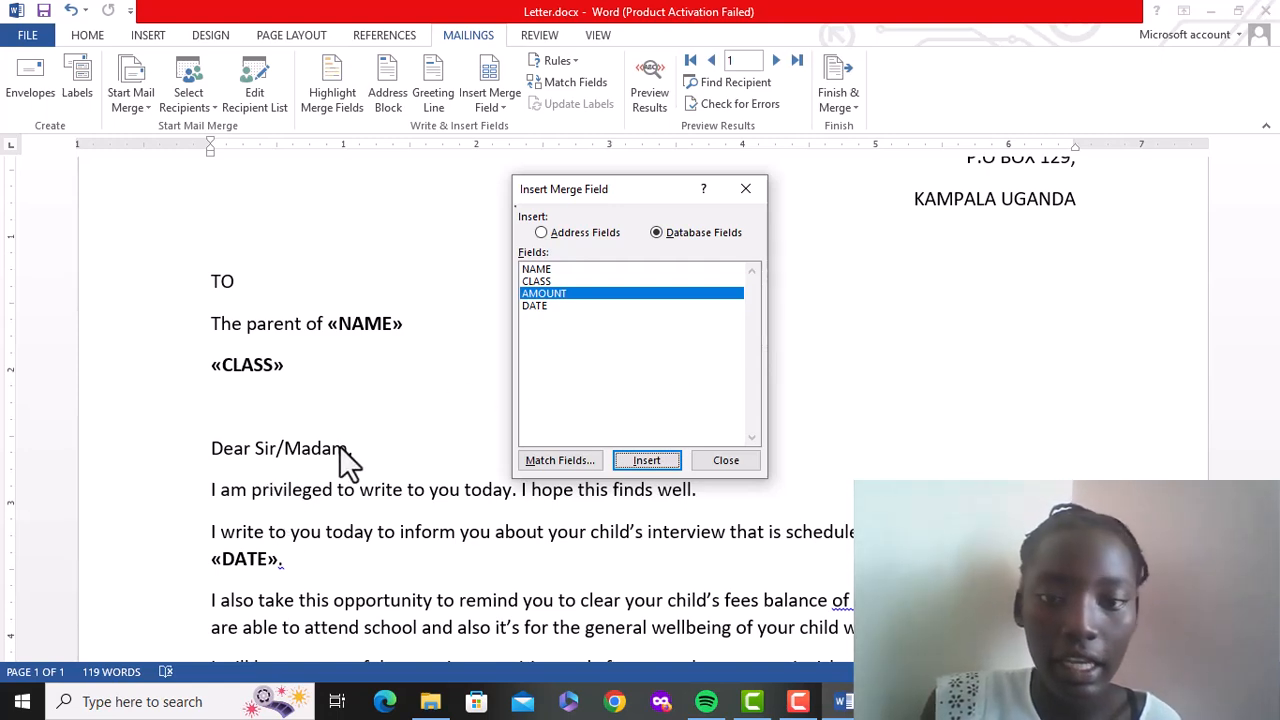
left_click(745, 190)
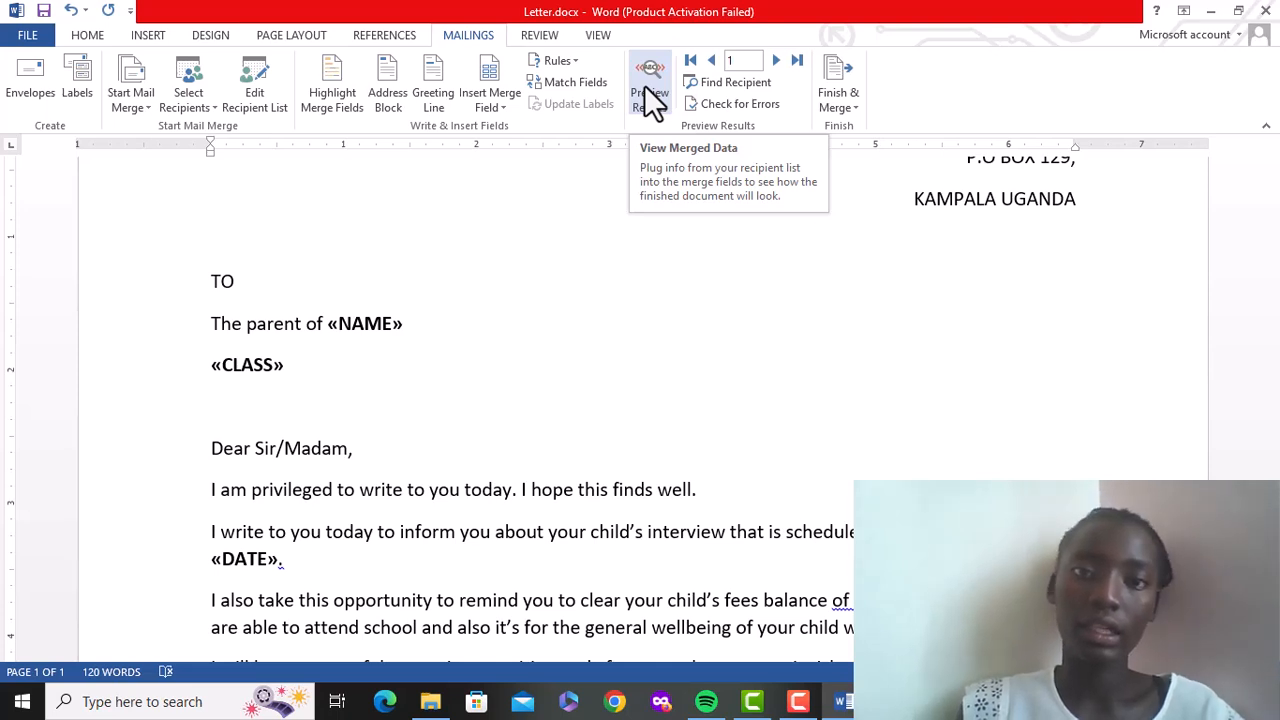
Preview the merged letter with recipient data, going through records 1 to 4
left_click(651, 101)
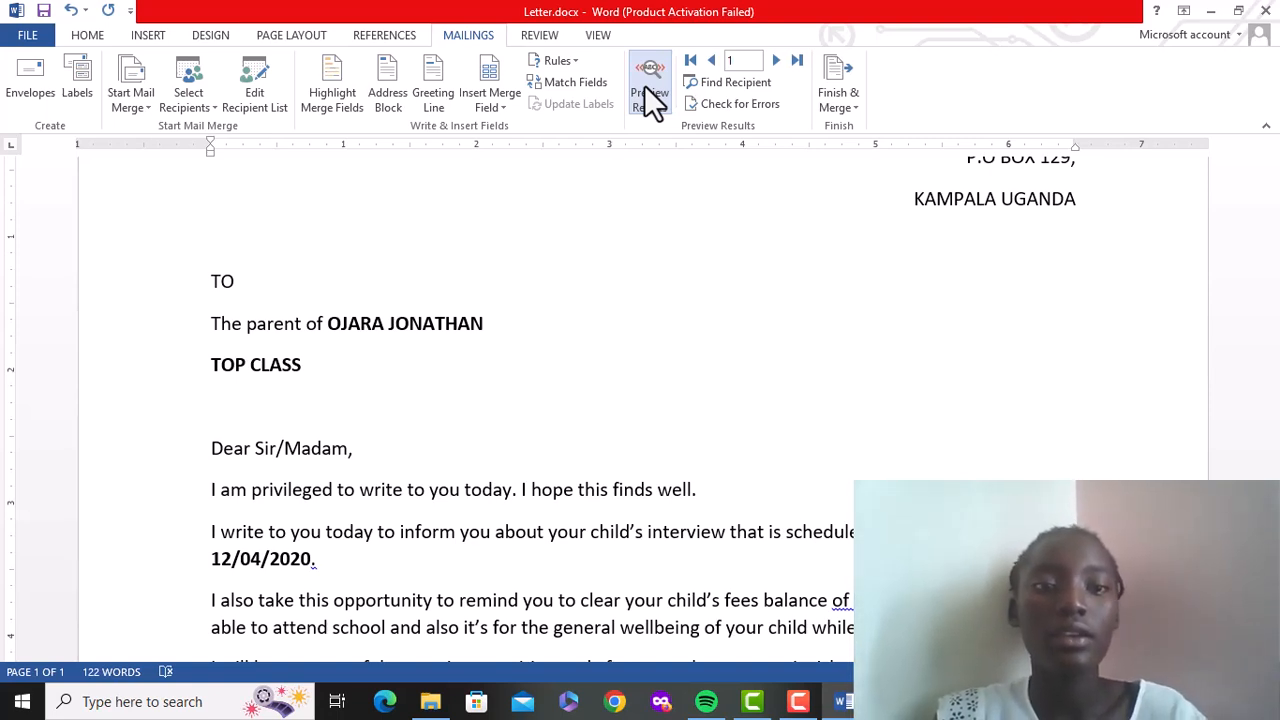
left_click(777, 61)
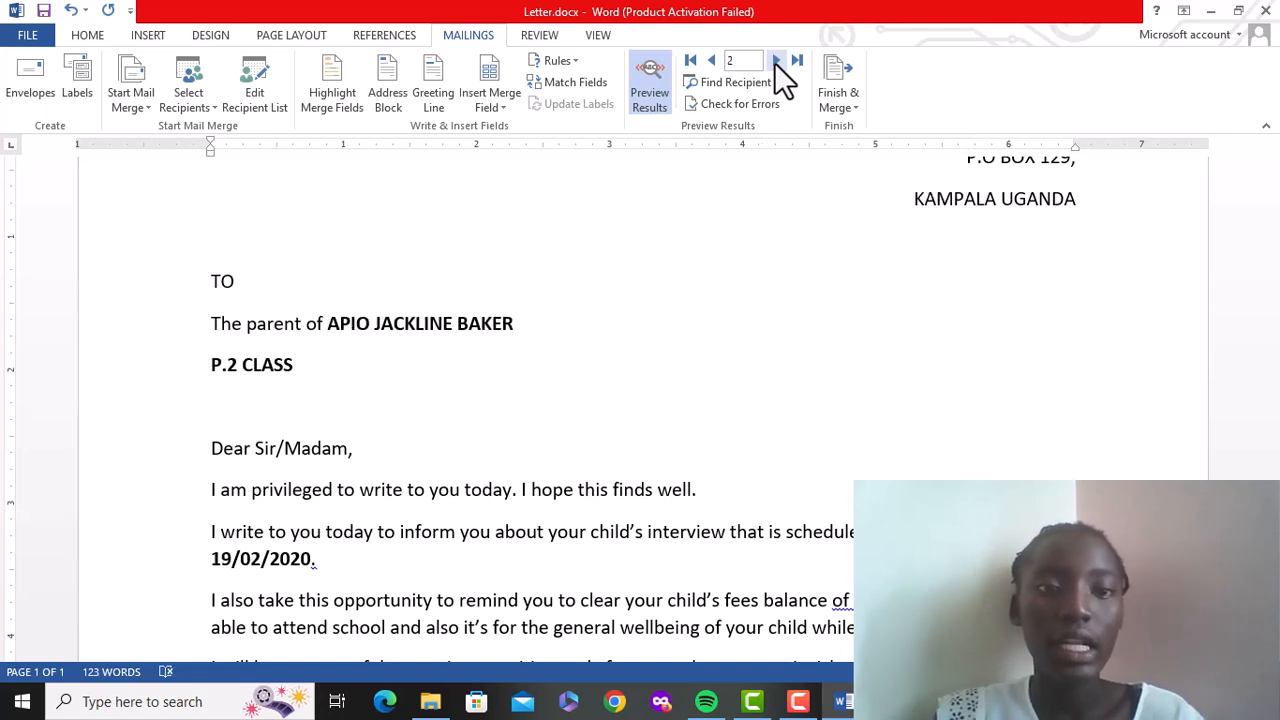
left_click(777, 61)
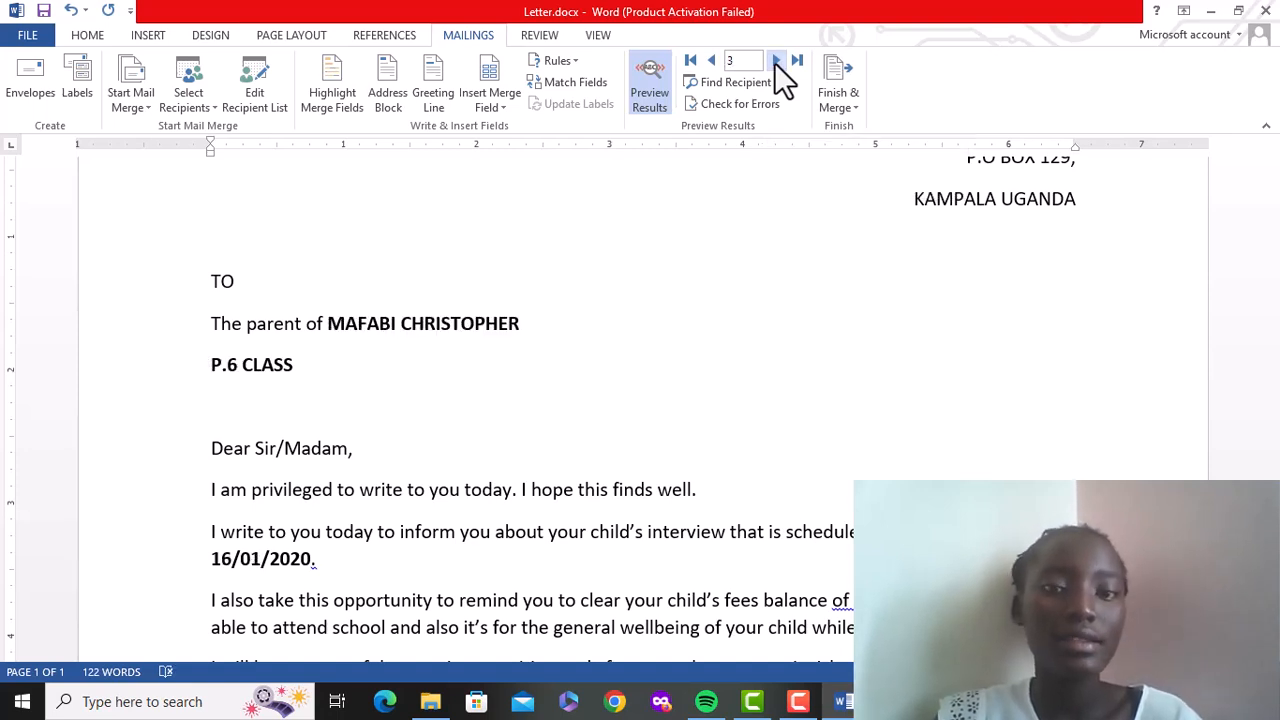
left_click(774, 61)
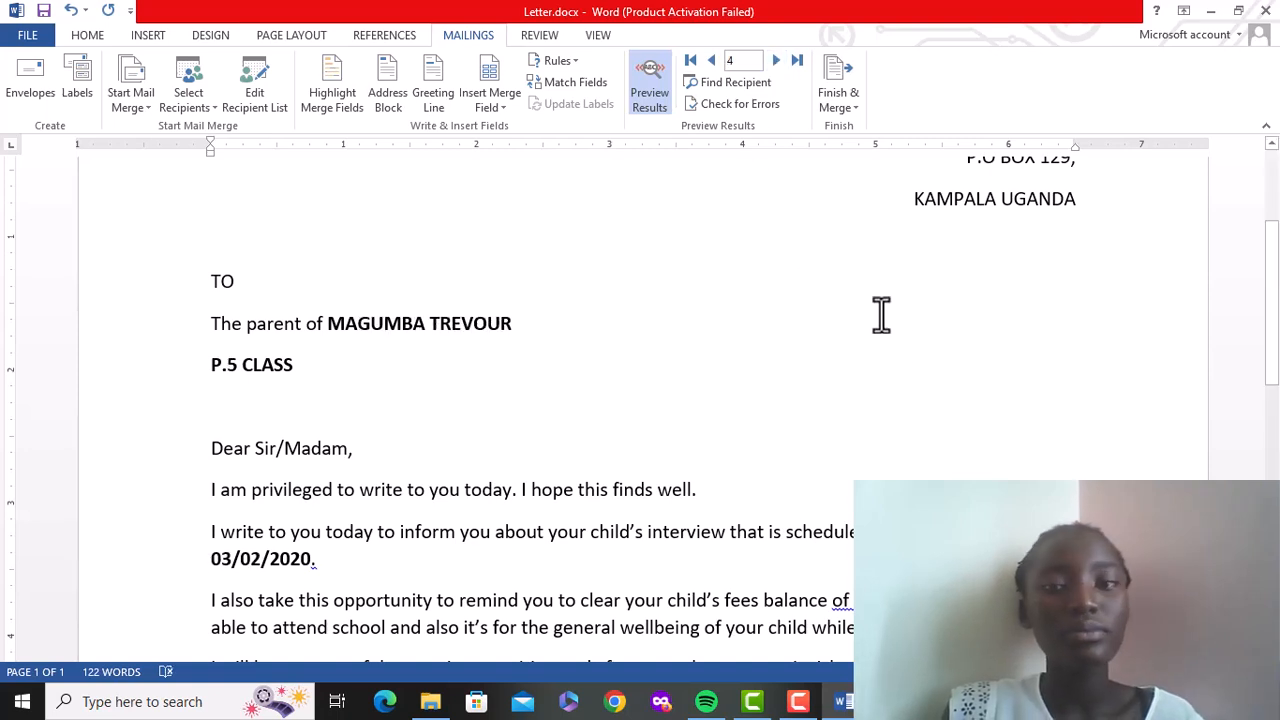